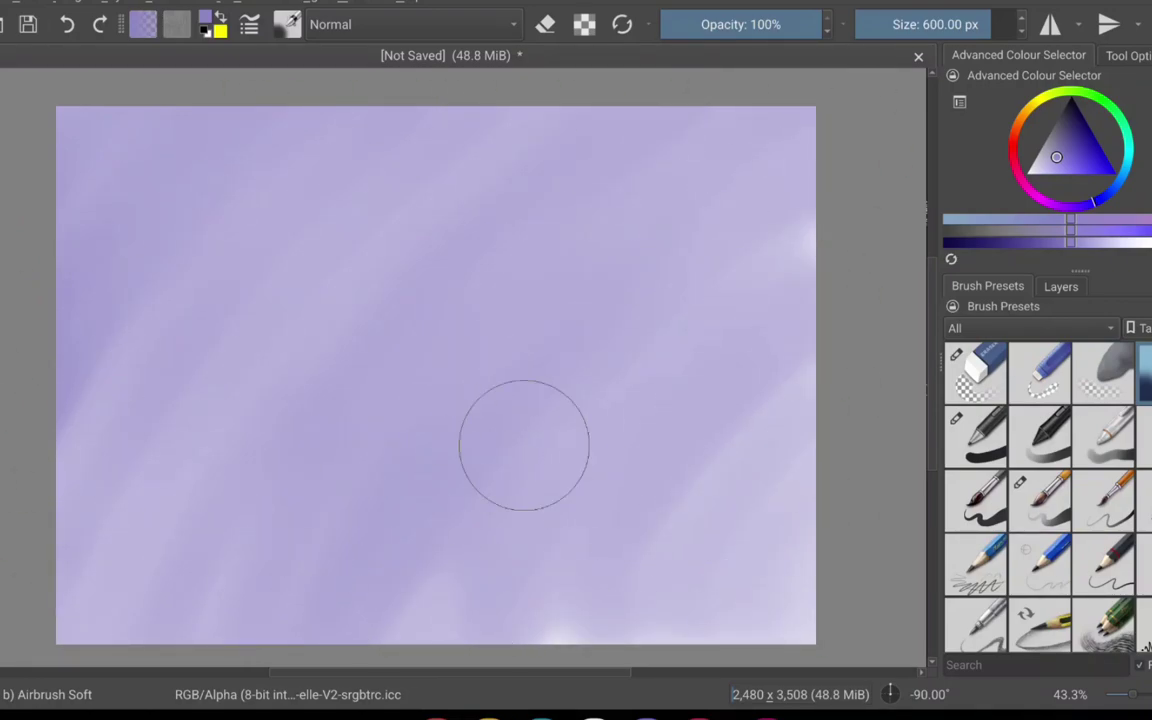
Step: Sketch a whole lemon, a halved lemon, a wedge and pointed leaves in purple using the 7.50 px Basic-6 Details brush
left_click(1104, 500)
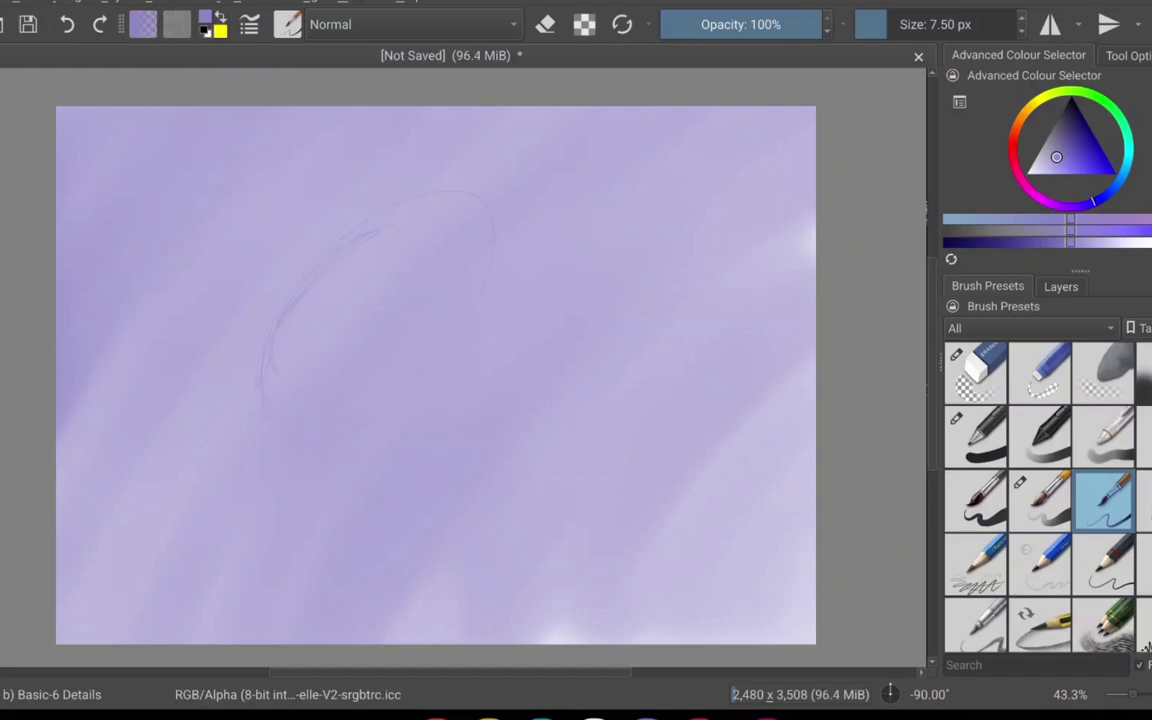
left_click_drag(372, 233, 483, 250)
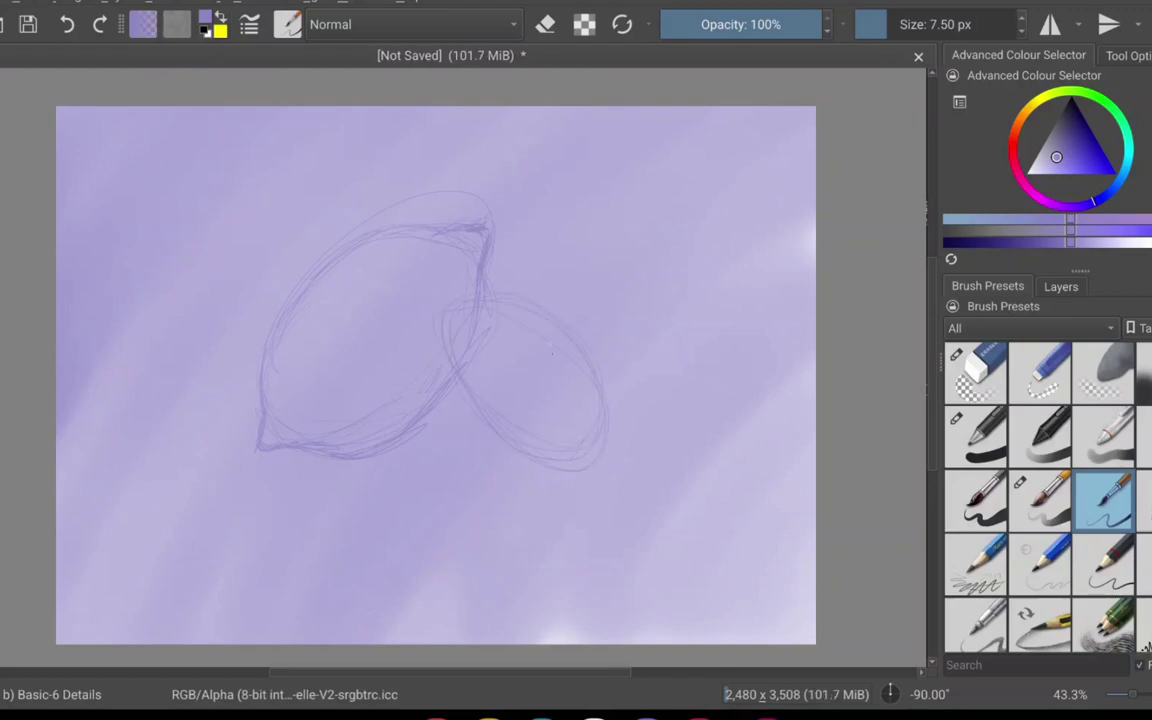
left_click_drag(442, 318, 490, 280)
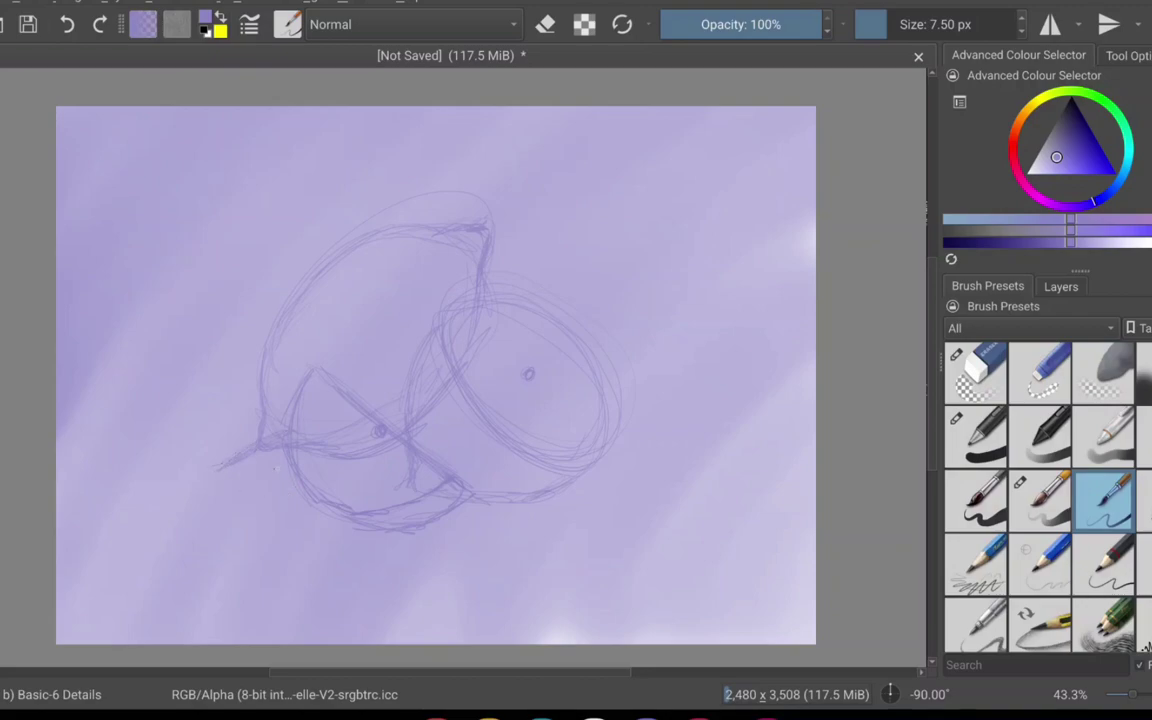
left_click_drag(286, 464, 212, 470)
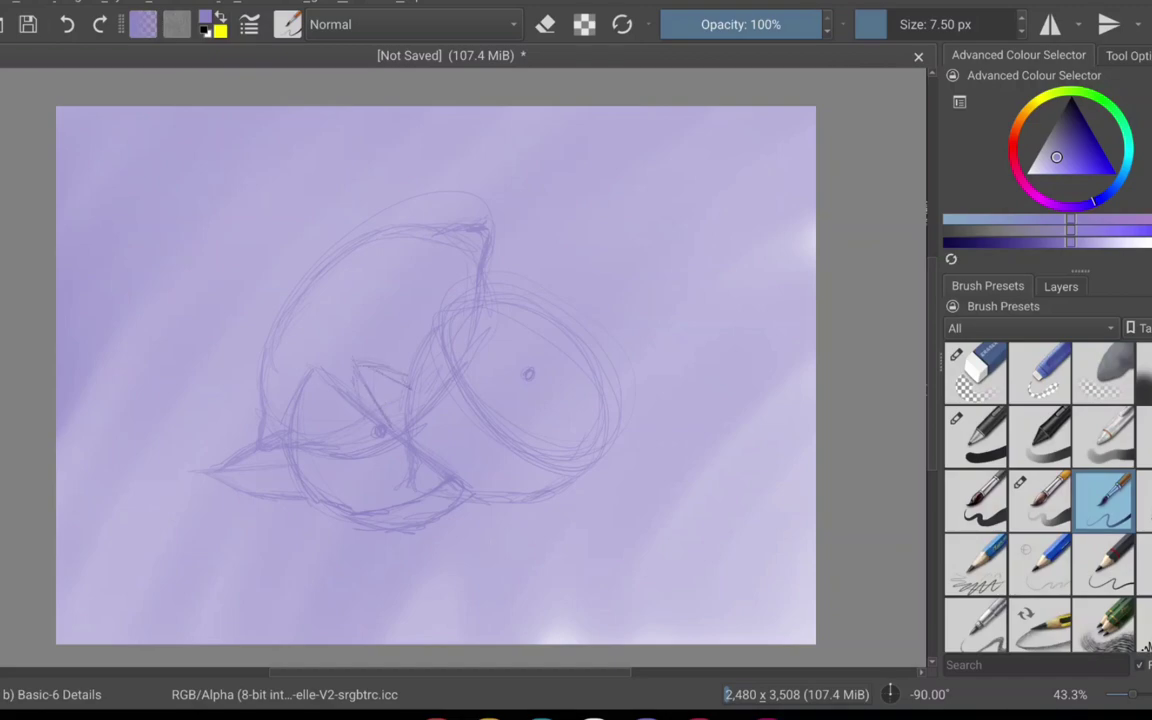
left_click_drag(455, 513, 495, 536)
Step: Ink the lemon wedge's curved edges and straight cut in black with the Basic-5 Size brush at 13.30 px
key("slash")
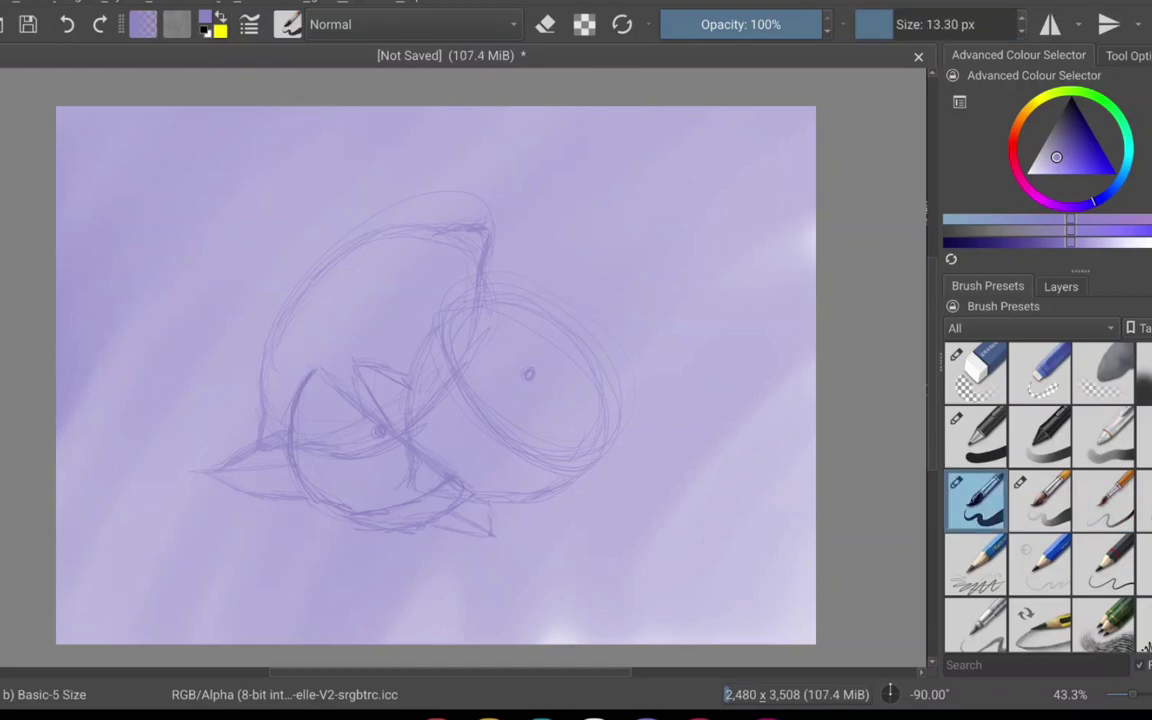
left_click_drag(292, 423, 296, 466)
left_click(1070, 96)
mouse_move(316, 370)
left_mouse_down()
mouse_move(292, 420)
mouse_move(301, 483)
left_mouse_up()
left_click_drag(294, 436, 309, 493)
left_click_drag(318, 373, 448, 478)
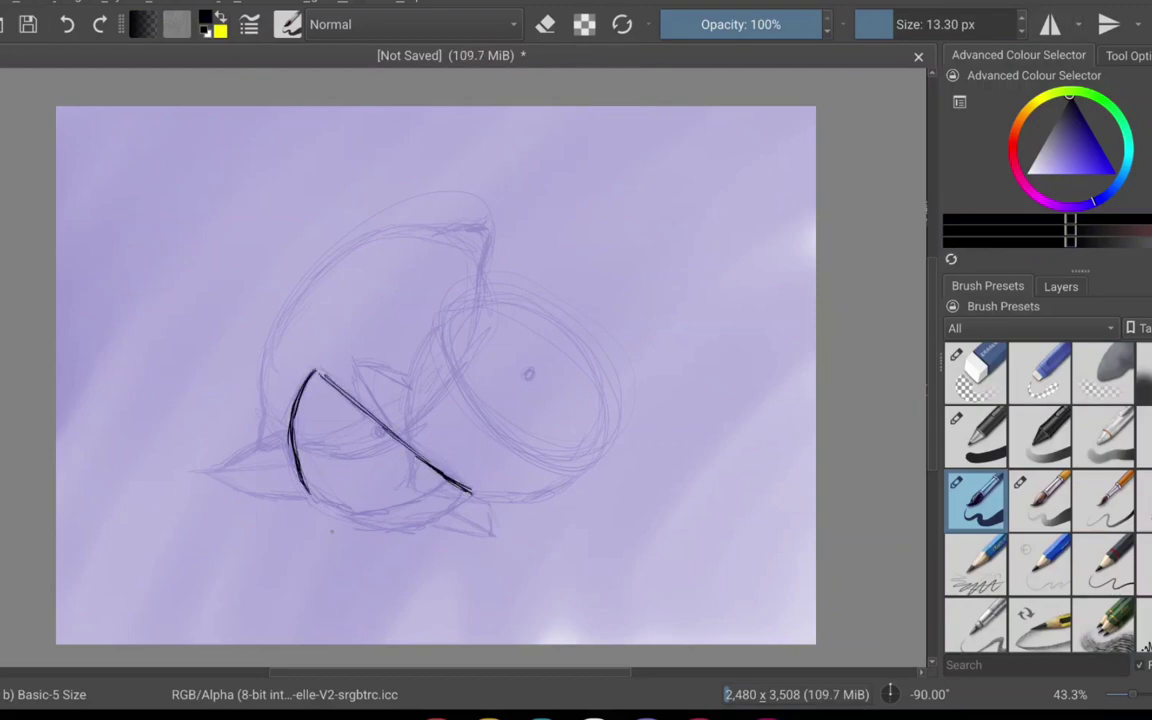
left_click_drag(305, 488, 372, 511)
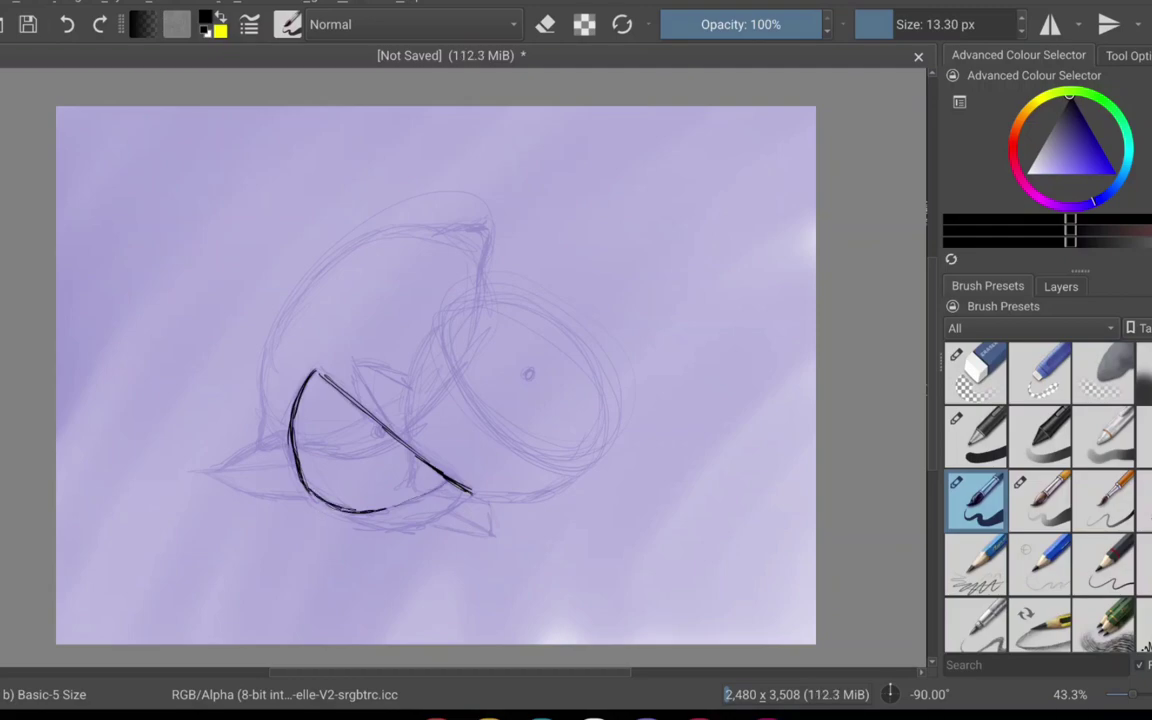
left_click_drag(457, 502, 369, 518)
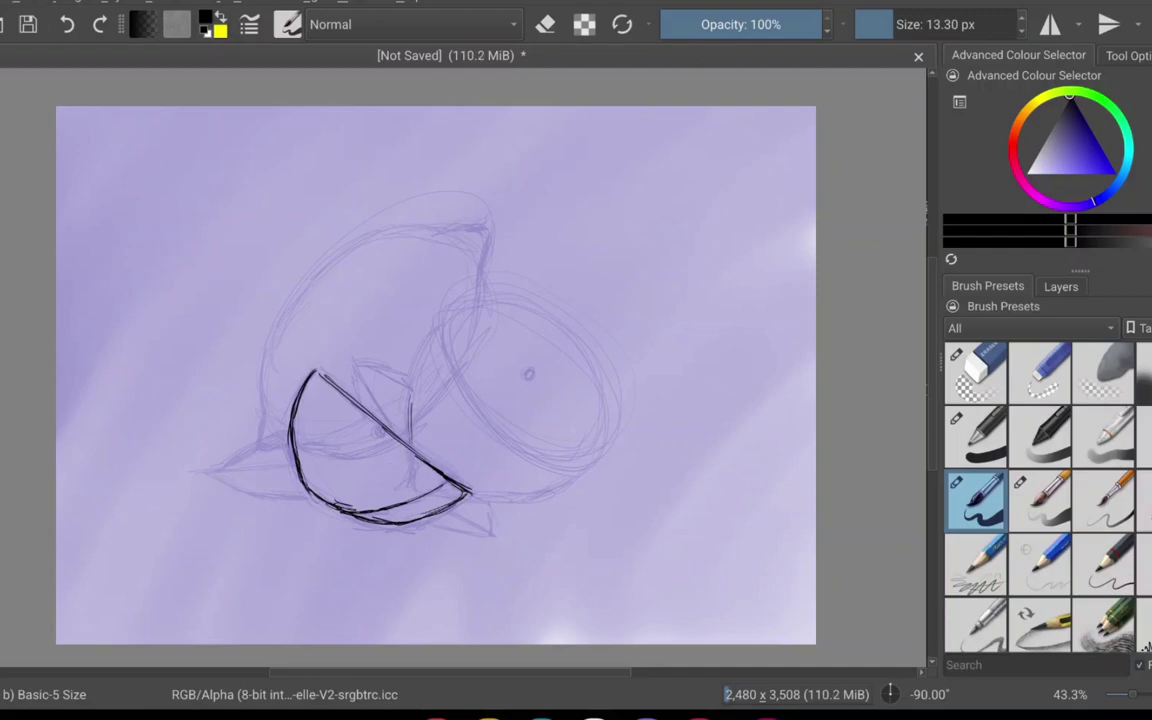
Step: Ink the halved lemon in black, outlining its oval cut face and the rind behind the wedge
left_click_drag(410, 432, 448, 314)
left_click_drag(470, 494, 512, 497)
mouse_move(449, 315)
left_mouse_down()
mouse_move(484, 307)
mouse_move(533, 324)
mouse_move(580, 363)
mouse_move(604, 440)
left_mouse_up()
mouse_move(449, 320)
left_mouse_down()
mouse_move(490, 420)
mouse_move(588, 458)
left_mouse_up()
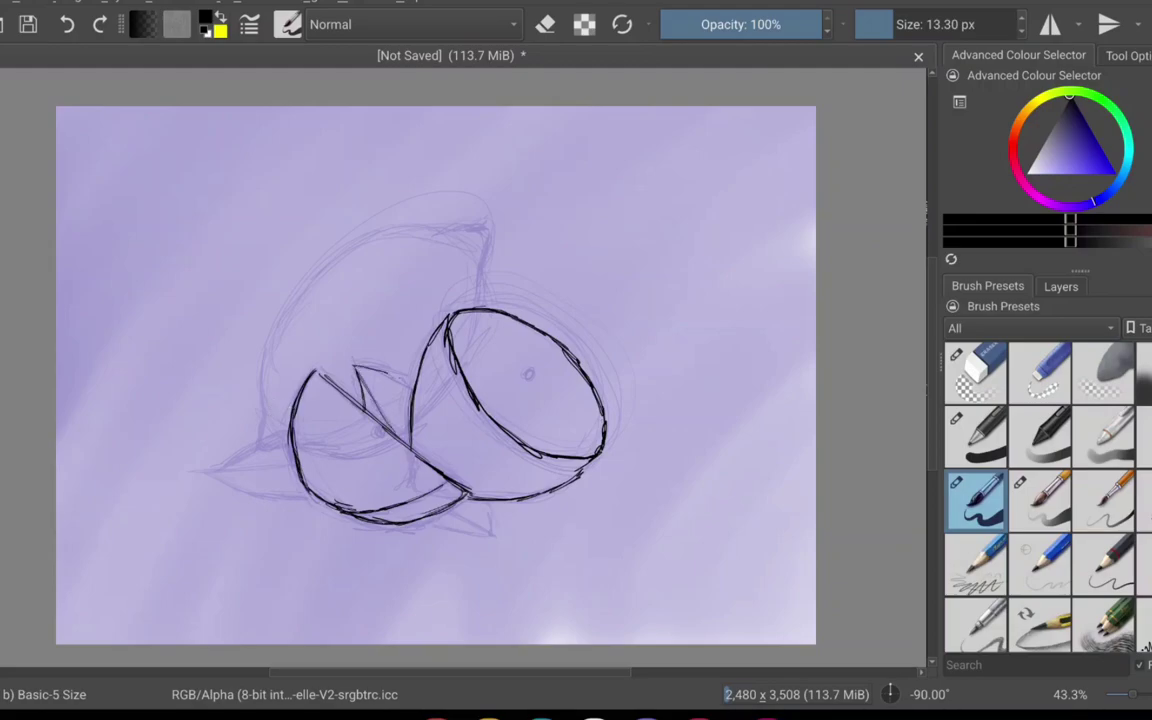
Step: Ink the leaves around the wedge and the outline of the whole lemon in black
left_click_drag(370, 370, 414, 391)
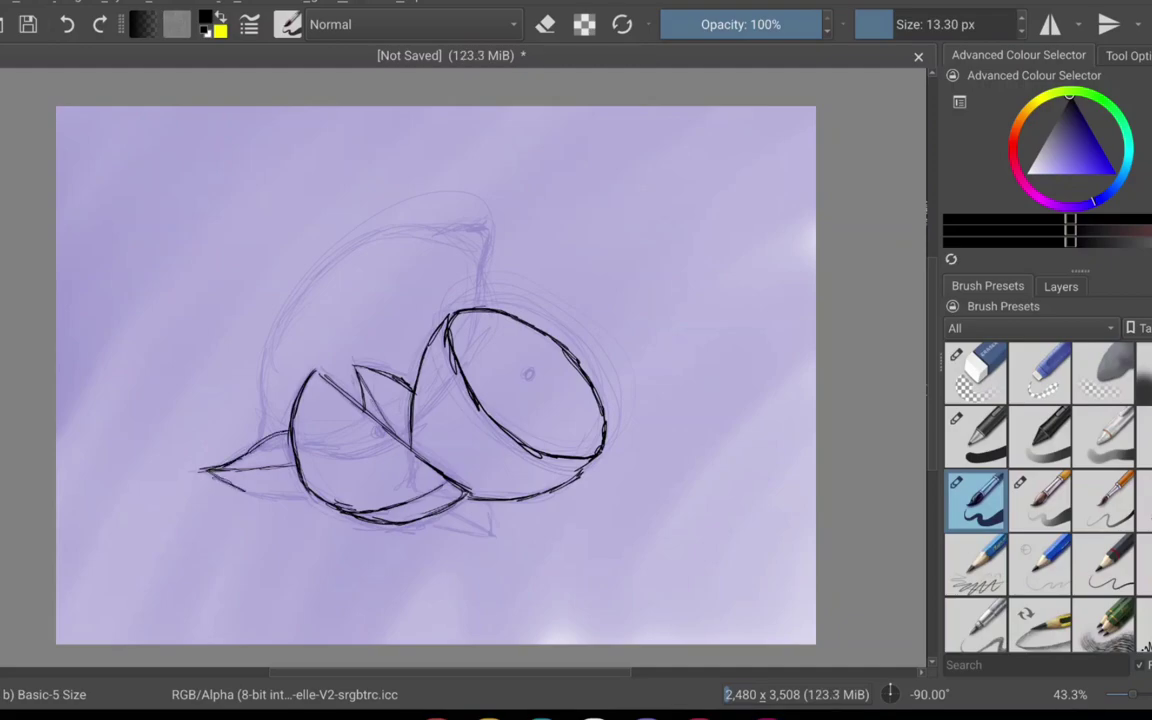
left_click_drag(210, 472, 305, 497)
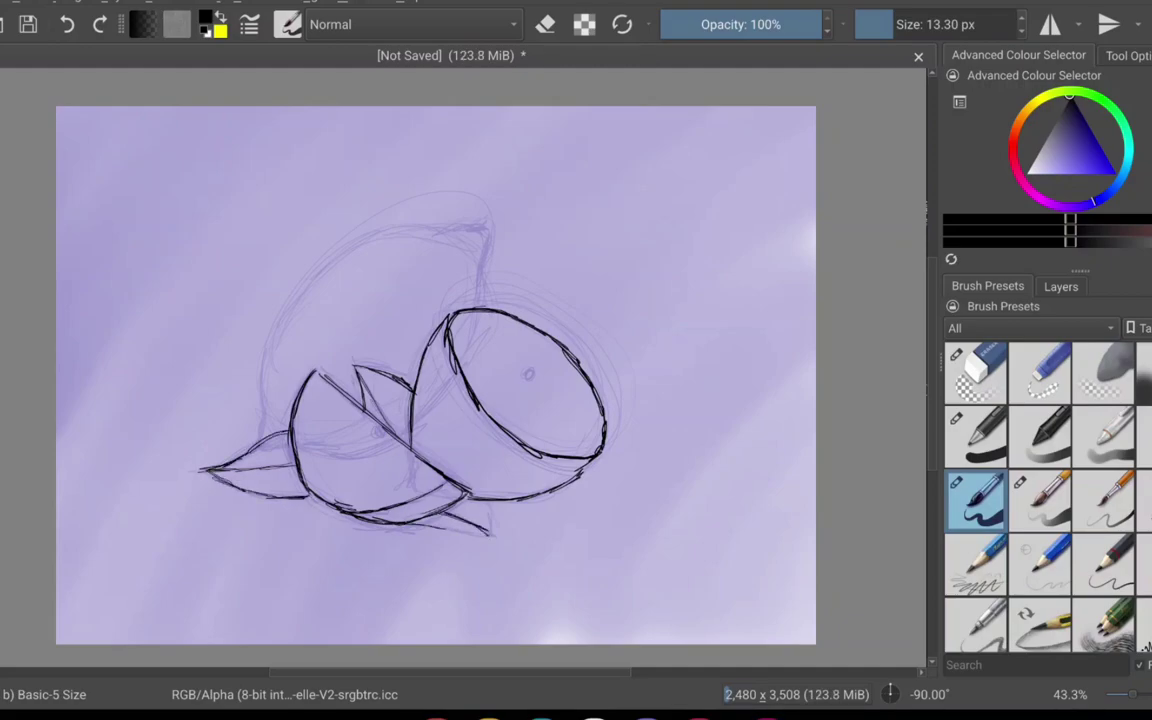
left_click_drag(412, 523, 472, 534)
left_click_drag(454, 532, 487, 535)
mouse_move(262, 372)
left_mouse_down()
mouse_move(270, 330)
mouse_move(331, 253)
mouse_move(460, 229)
left_mouse_up()
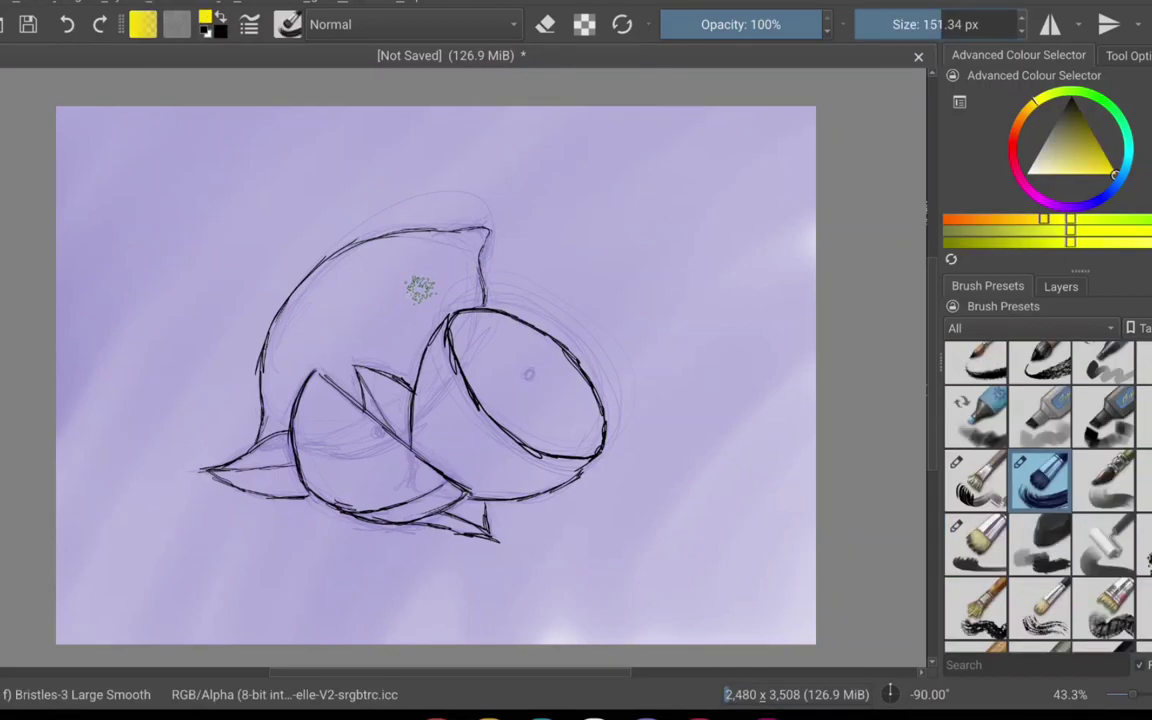
Step: Fill the lemons with yellow using Bristles-3 Large Smooth, then shade the whole lemon's edges olive green at 81.87 px
mouse_move(419, 288)
left_mouse_down()
mouse_move(345, 293)
mouse_move(364, 267)
mouse_move(306, 292)
mouse_move(286, 331)
mouse_move(404, 313)
mouse_move(401, 349)
mouse_move(415, 373)
mouse_move(450, 337)
mouse_move(468, 291)
mouse_move(457, 270)
mouse_move(396, 289)
mouse_move(362, 267)
mouse_move(383, 248)
mouse_move(364, 256)
mouse_move(473, 238)
mouse_move(460, 287)
mouse_move(378, 304)
mouse_move(286, 402)
mouse_move(285, 338)
mouse_move(270, 435)
mouse_move(298, 422)
mouse_move(304, 437)
mouse_move(318, 382)
mouse_move(432, 400)
mouse_move(433, 370)
mouse_move(423, 450)
mouse_move(440, 408)
mouse_move(490, 450)
mouse_move(493, 432)
mouse_move(528, 456)
mouse_move(578, 450)
mouse_move(556, 468)
mouse_move(566, 466)
mouse_move(465, 478)
mouse_move(480, 466)
mouse_move(456, 436)
mouse_move(338, 390)
mouse_move(314, 416)
mouse_move(322, 484)
mouse_move(372, 499)
mouse_move(353, 486)
mouse_move(392, 421)
mouse_move(346, 410)
mouse_move(451, 416)
mouse_move(464, 326)
mouse_move(495, 323)
mouse_move(563, 374)
mouse_move(585, 409)
mouse_move(560, 447)
mouse_move(561, 398)
mouse_move(471, 390)
mouse_move(507, 366)
left_mouse_up()
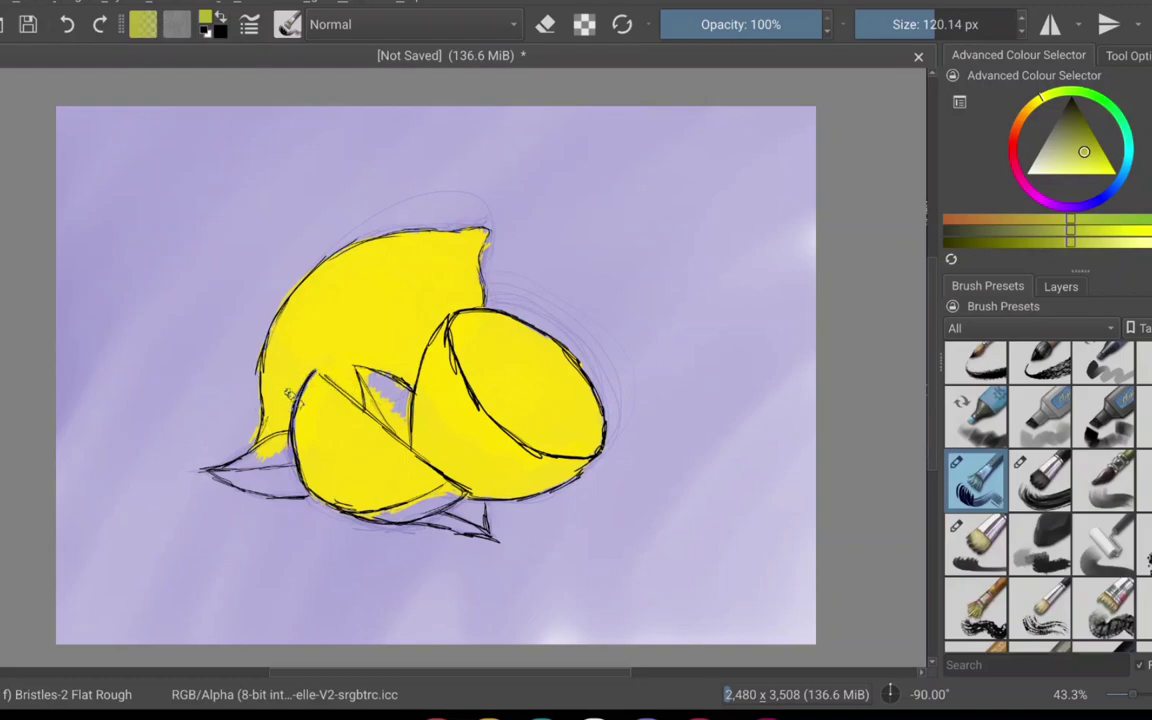
left_click_drag(288, 408, 266, 437)
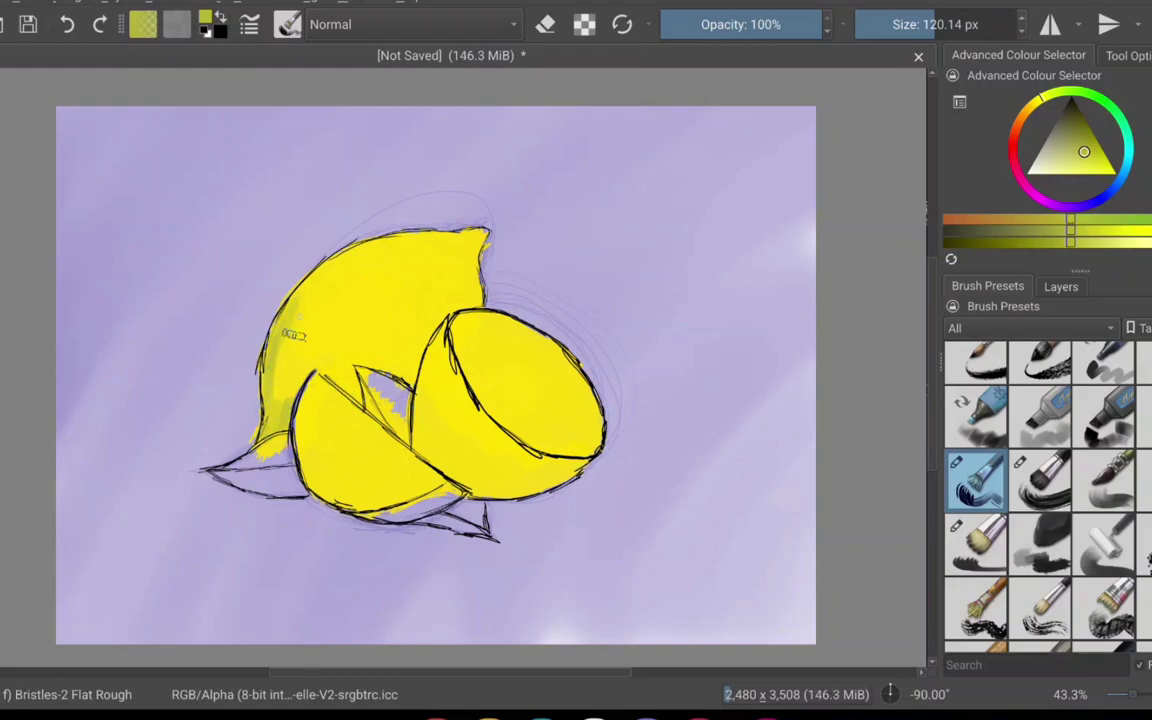
left_click(1052, 498)
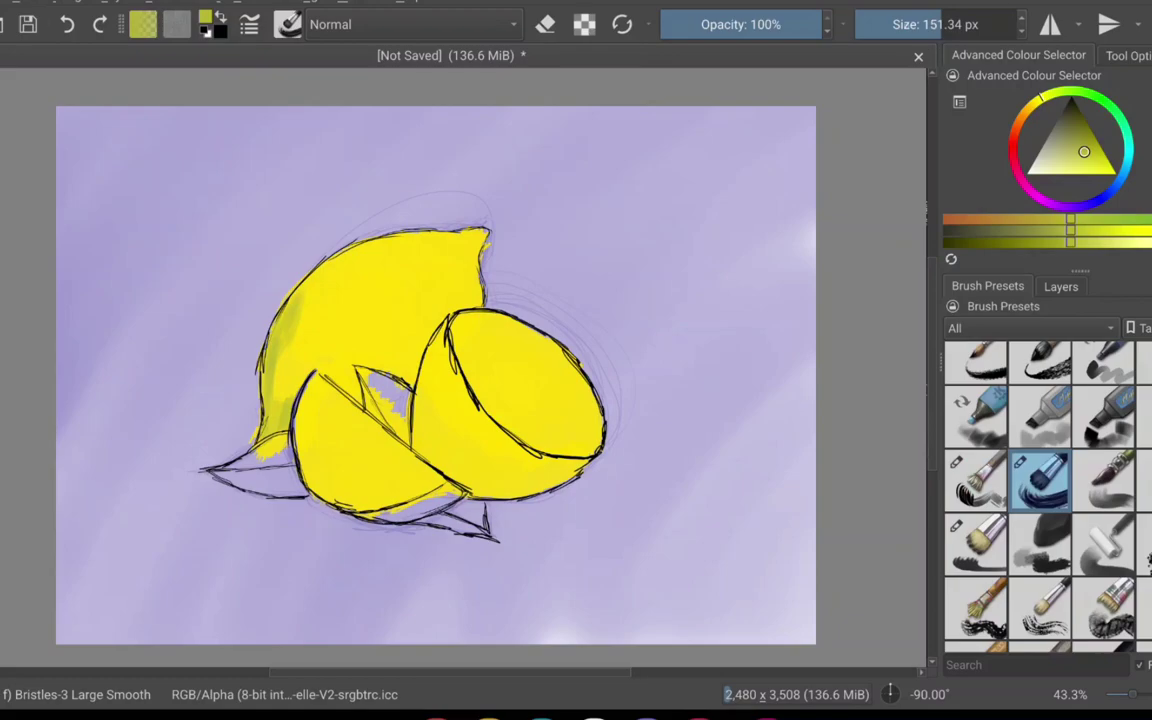
left_click_drag(898, 31, 925, 32)
left_click_drag(279, 352, 275, 380)
mouse_move(350, 376)
left_mouse_down()
mouse_move(354, 394)
mouse_move(343, 383)
left_mouse_up()
left_click_drag(414, 367, 403, 368)
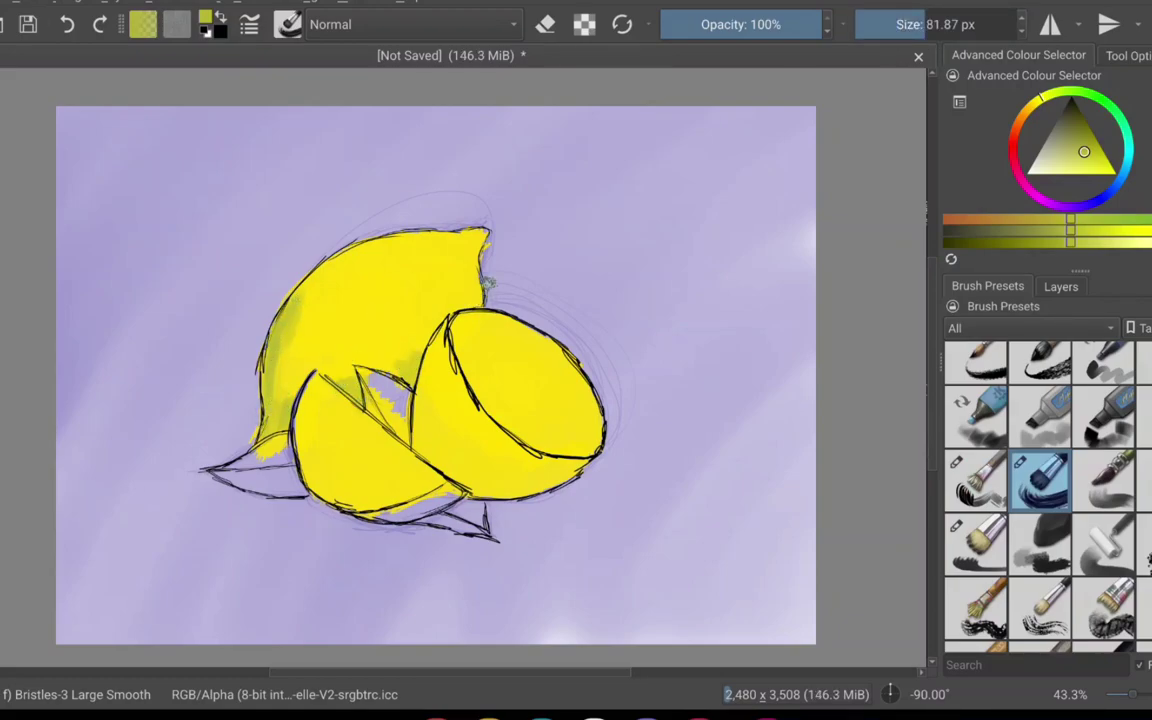
left_click_drag(285, 328, 281, 362)
left_click_drag(316, 279, 299, 311)
Step: Paint golden orange shading along the whole lemon's outer edge and the lower rind of the halved lemon
left_click(310, 377, "ctrl")
left_click(1051, 219)
left_click_drag(318, 280, 279, 334)
mouse_move(335, 260)
left_mouse_down()
mouse_move(301, 303)
mouse_move(263, 430)
mouse_move(286, 365)
left_mouse_up()
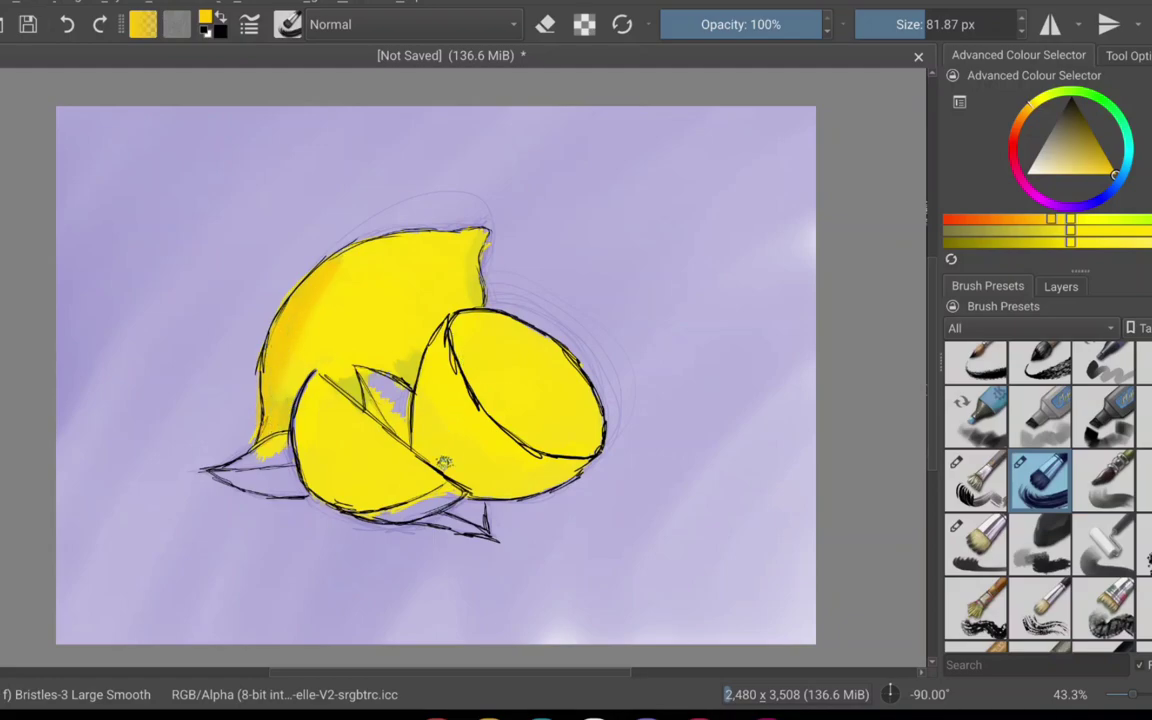
mouse_move(424, 452)
left_mouse_down()
mouse_move(424, 396)
mouse_move(432, 452)
mouse_move(476, 492)
mouse_move(563, 476)
mouse_move(492, 485)
mouse_move(457, 437)
left_mouse_up()
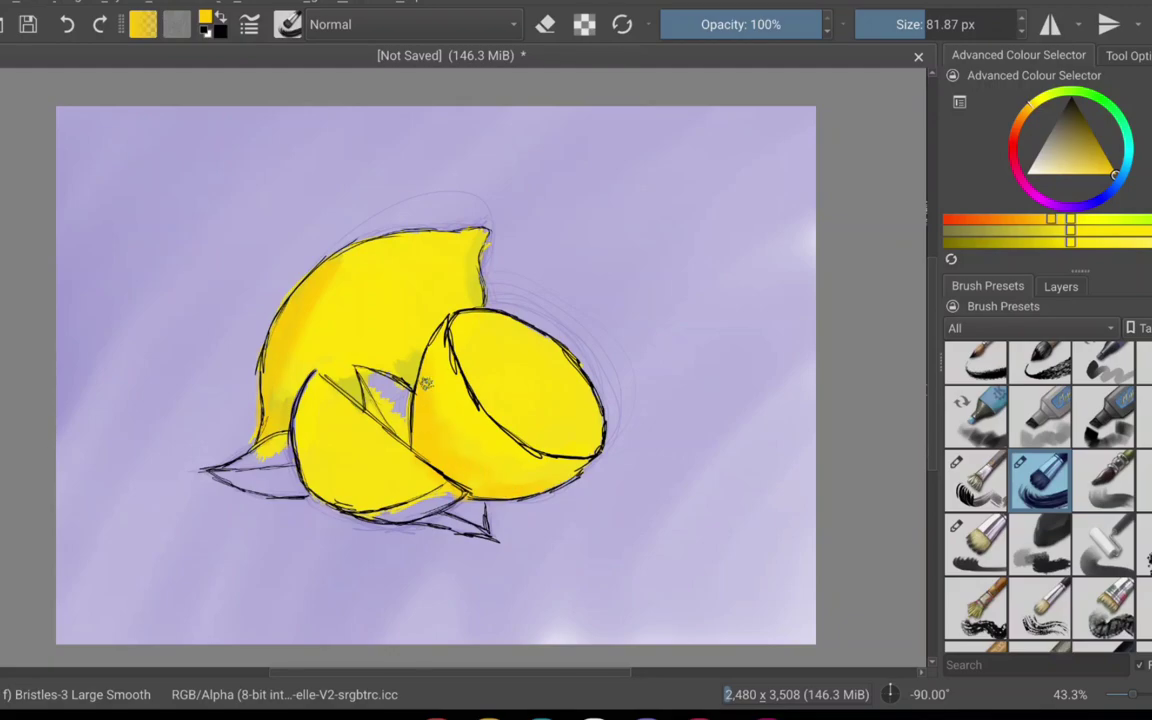
Step: Deepen the shadows on the whole lemon's edge and the halved lemon's rind with a stronger orange
left_click(1023, 219)
left_click_drag(280, 349, 256, 325)
mouse_move(276, 412)
left_mouse_down()
mouse_move(297, 385)
mouse_move(300, 416)
mouse_move(274, 341)
mouse_move(283, 418)
mouse_move(407, 378)
mouse_move(360, 401)
left_mouse_up()
mouse_move(442, 464)
left_mouse_down()
mouse_move(415, 442)
mouse_move(428, 435)
left_mouse_up()
mouse_move(423, 390)
left_mouse_down()
mouse_move(441, 466)
mouse_move(466, 486)
mouse_move(506, 490)
left_mouse_up()
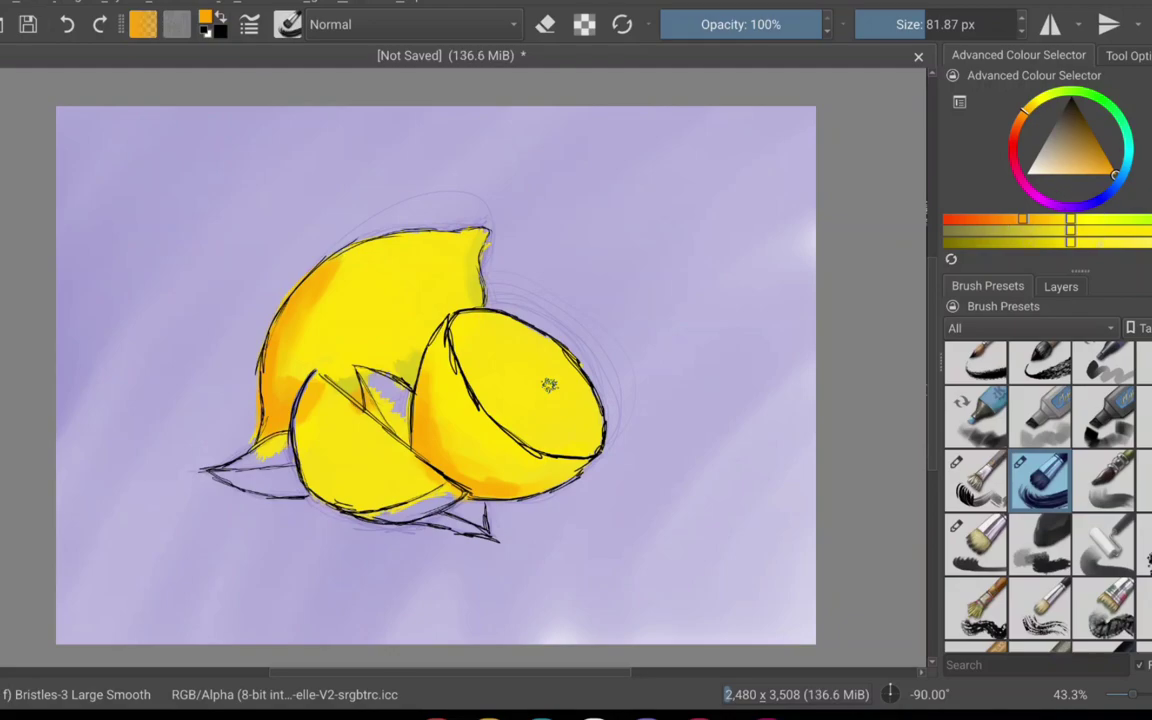
Step: Paint bright yellow light areas on the whole lemon and a yellow-green tint on the halved lemon's upper rind
left_click(549, 385, "ctrl")
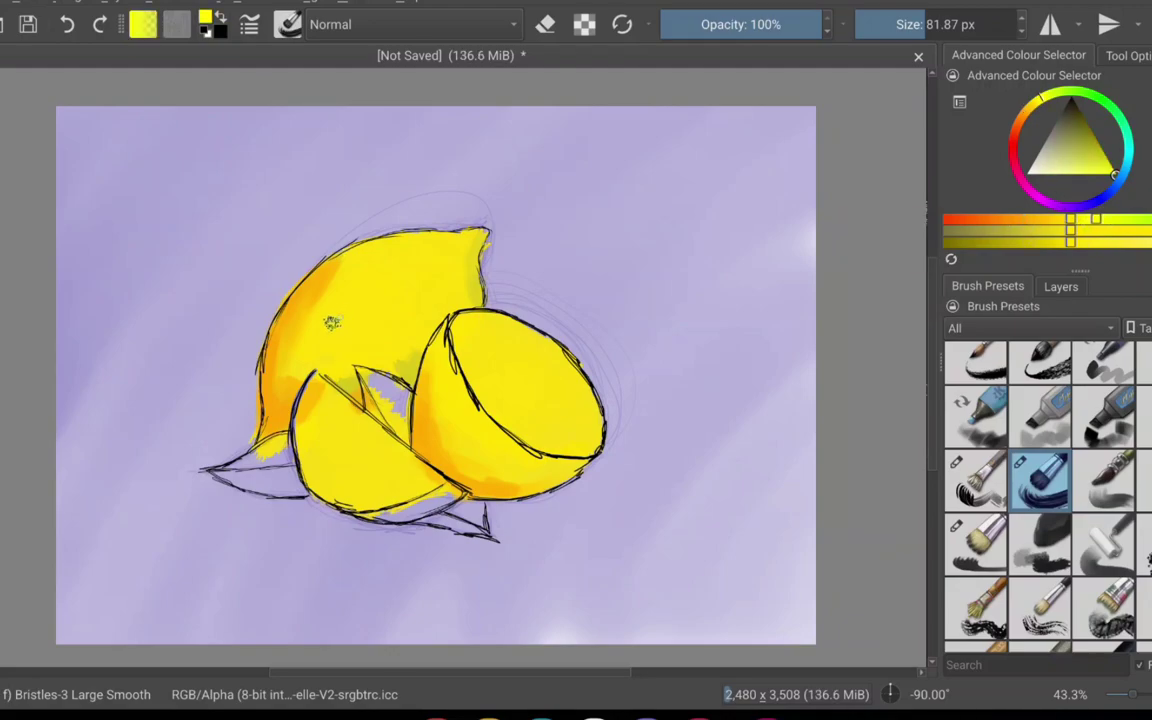
mouse_move(285, 298)
left_mouse_down()
mouse_move(300, 262)
mouse_move(319, 303)
mouse_move(385, 220)
mouse_move(437, 260)
mouse_move(462, 262)
left_mouse_up()
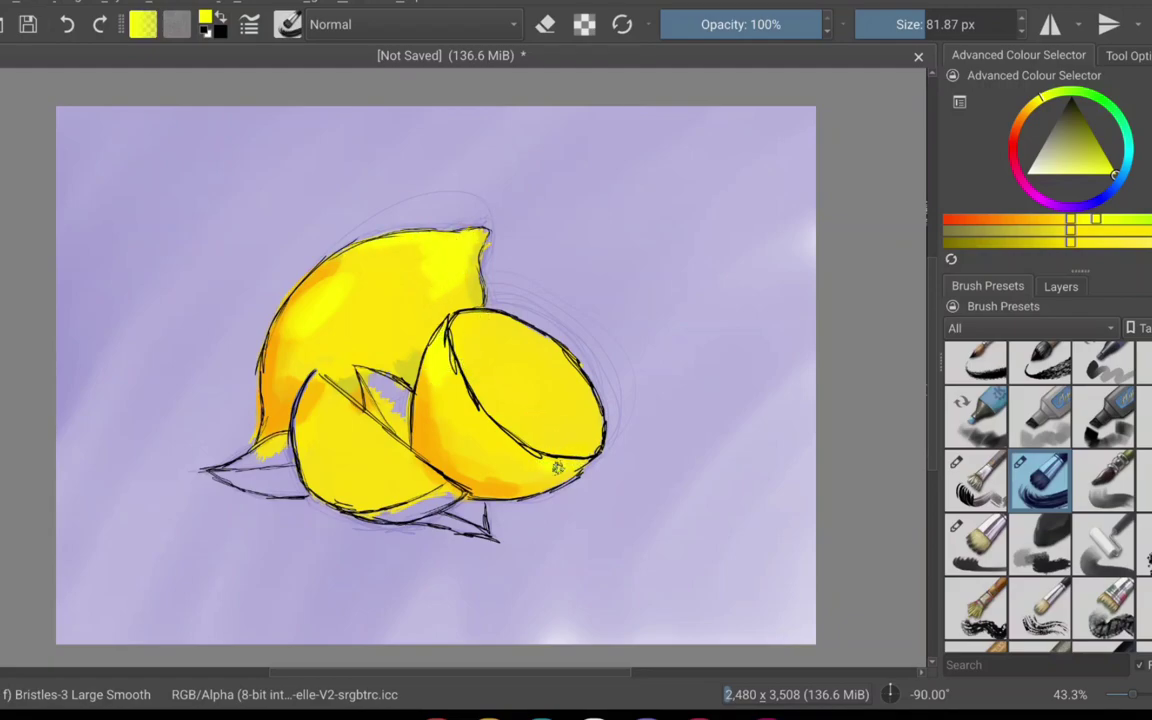
left_click(508, 300, "ctrl")
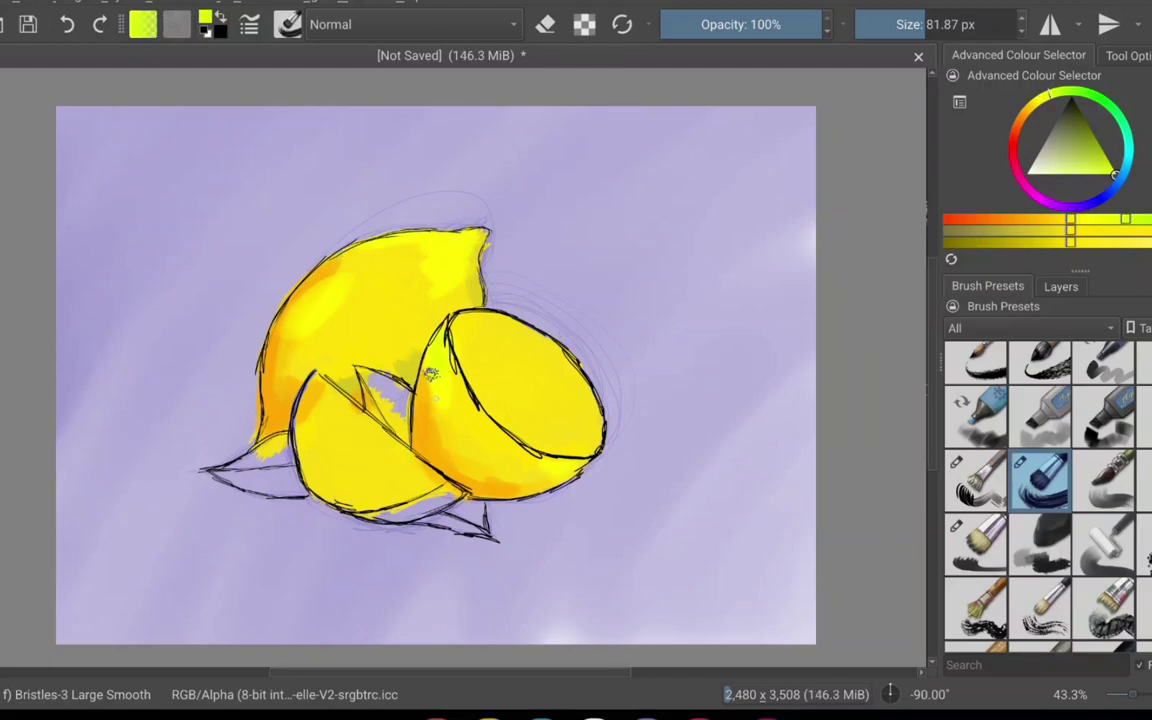
left_click(229, 136, "ctrl")
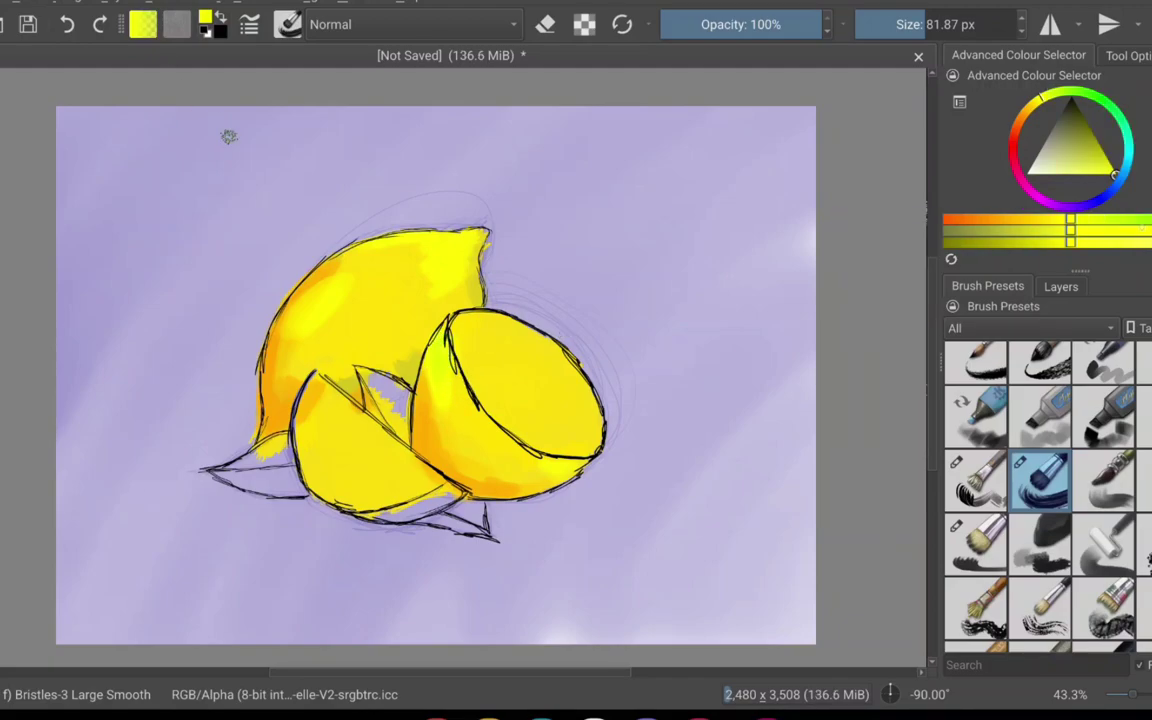
Step: Add pale yellow highlights to the halved lemon's rind and to the whole lemon's side and tip area
left_click(1077, 175)
left_click_drag(443, 342, 446, 387)
left_click_drag(306, 296, 342, 289)
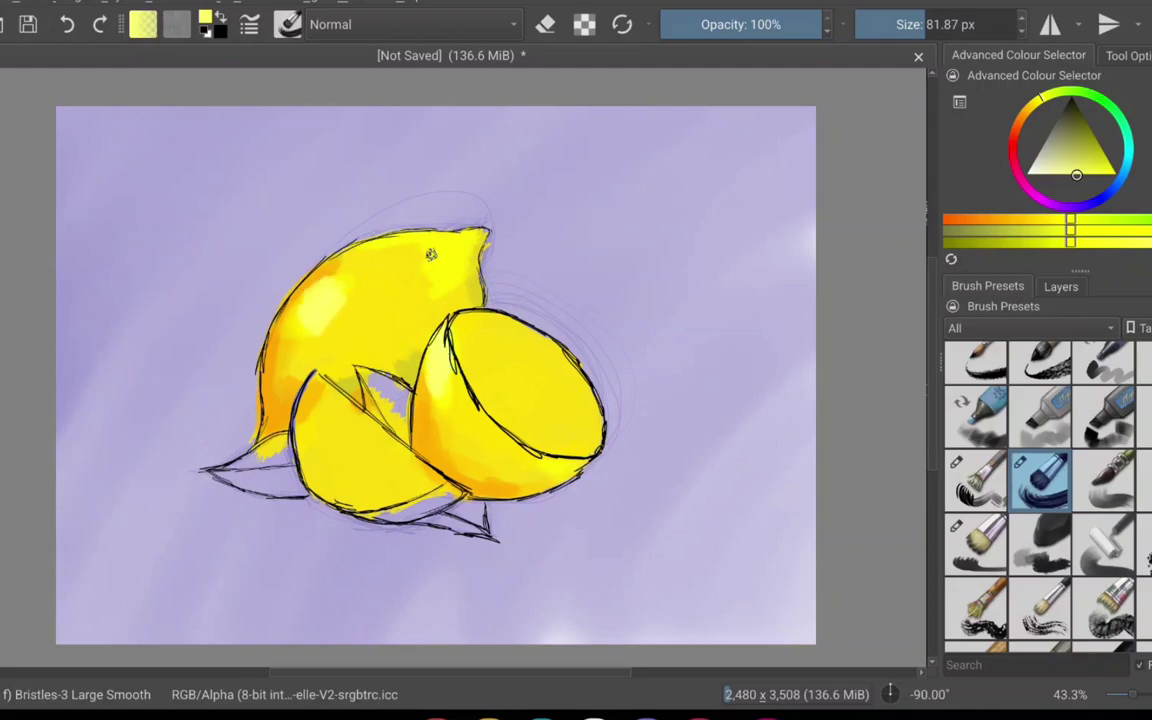
mouse_move(428, 284)
left_mouse_down()
mouse_move(463, 275)
mouse_move(438, 243)
left_mouse_up()
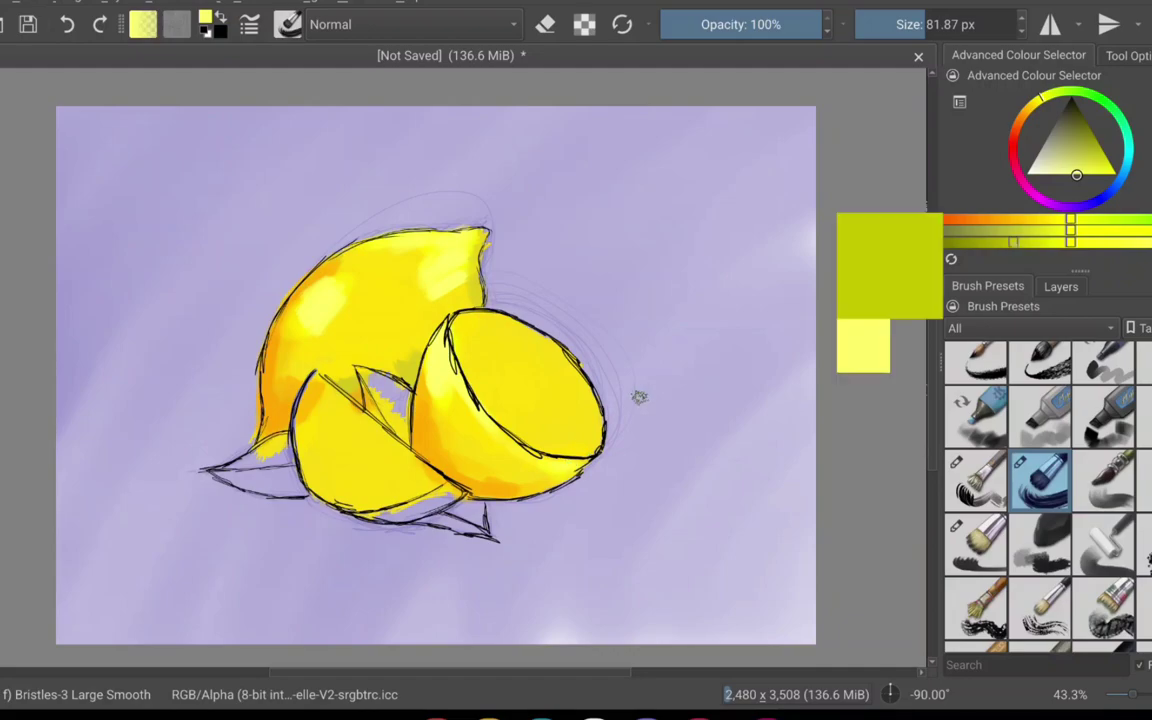
Step: Paint yellow-green over the orange shading on the whole lemon's edge and the halved lemon's rind
left_click(576, 358, "ctrl")
left_click(576, 358, "ctrl")
mouse_move(308, 284)
left_mouse_down()
mouse_move(266, 368)
mouse_move(266, 424)
mouse_move(279, 390)
left_mouse_up()
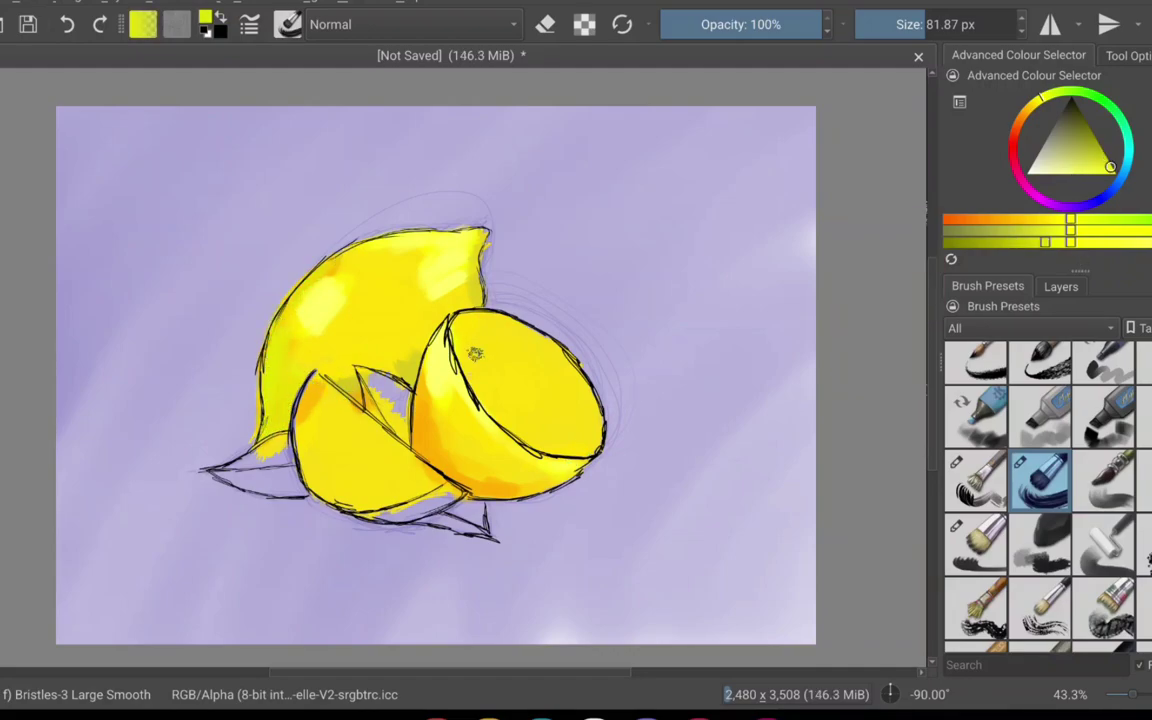
mouse_move(384, 344)
left_mouse_down()
mouse_move(385, 400)
mouse_move(483, 488)
left_mouse_up()
Step: Darken the lower shadows of the whole lemon and the halved lemon's rind with olive green
left_click(517, 391, "ctrl")
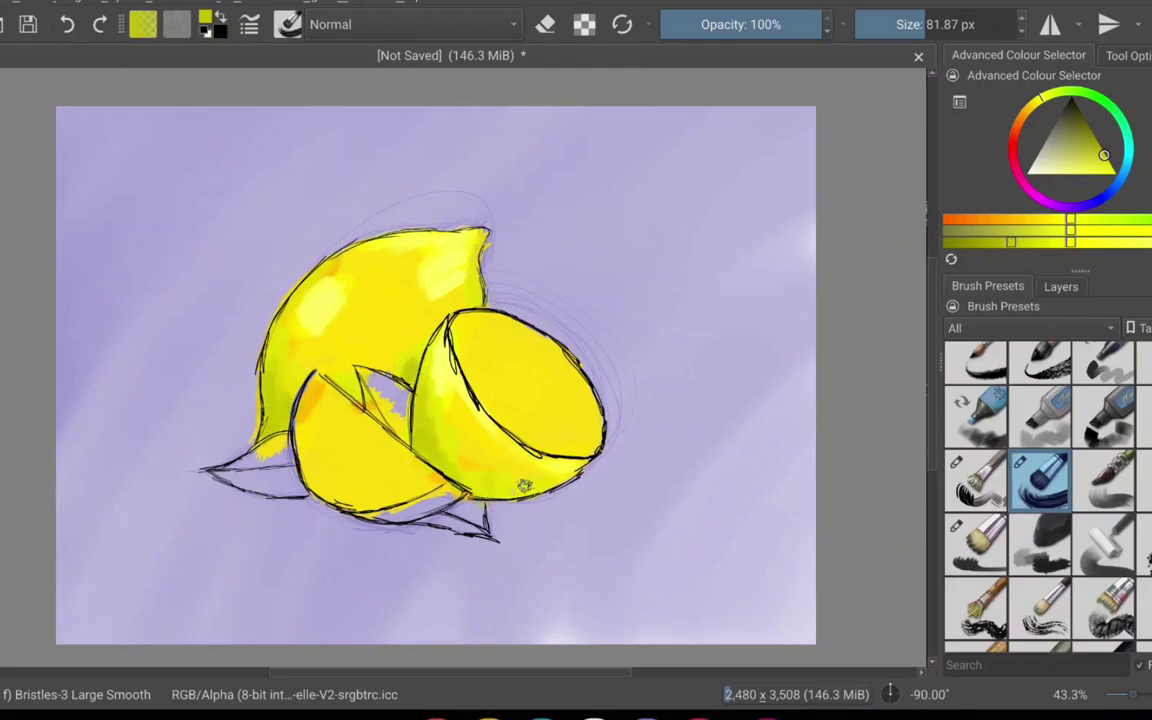
left_click(300, 366, "ctrl")
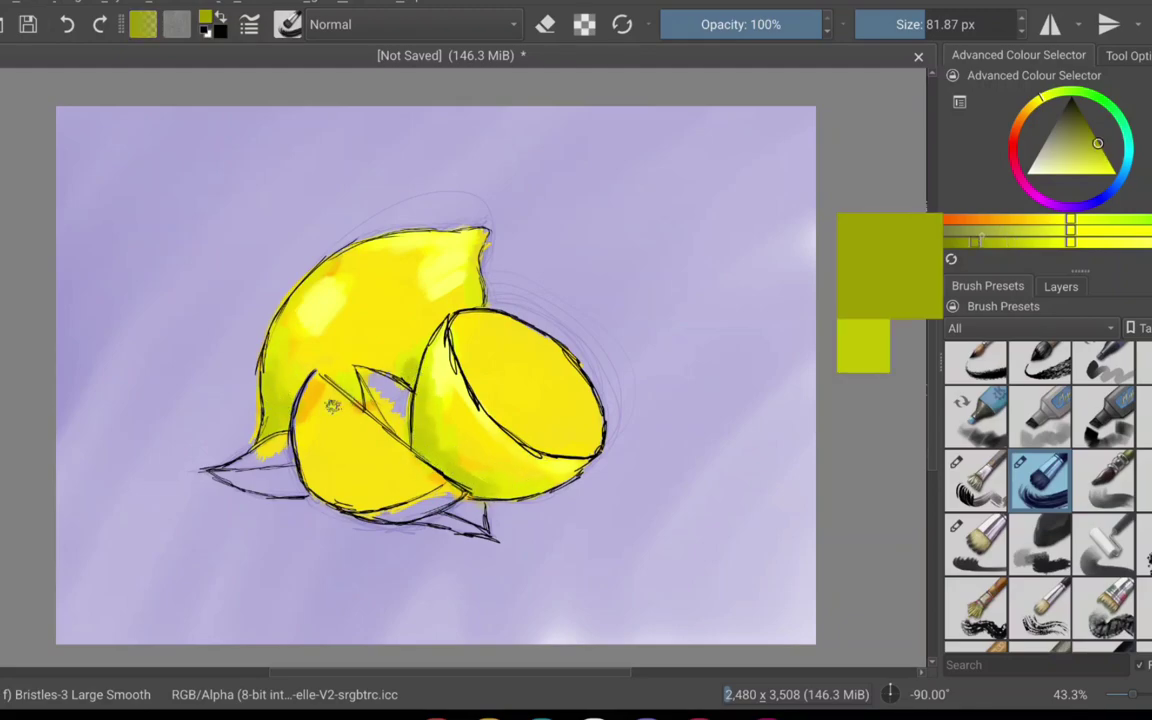
left_click_drag(270, 417, 279, 406)
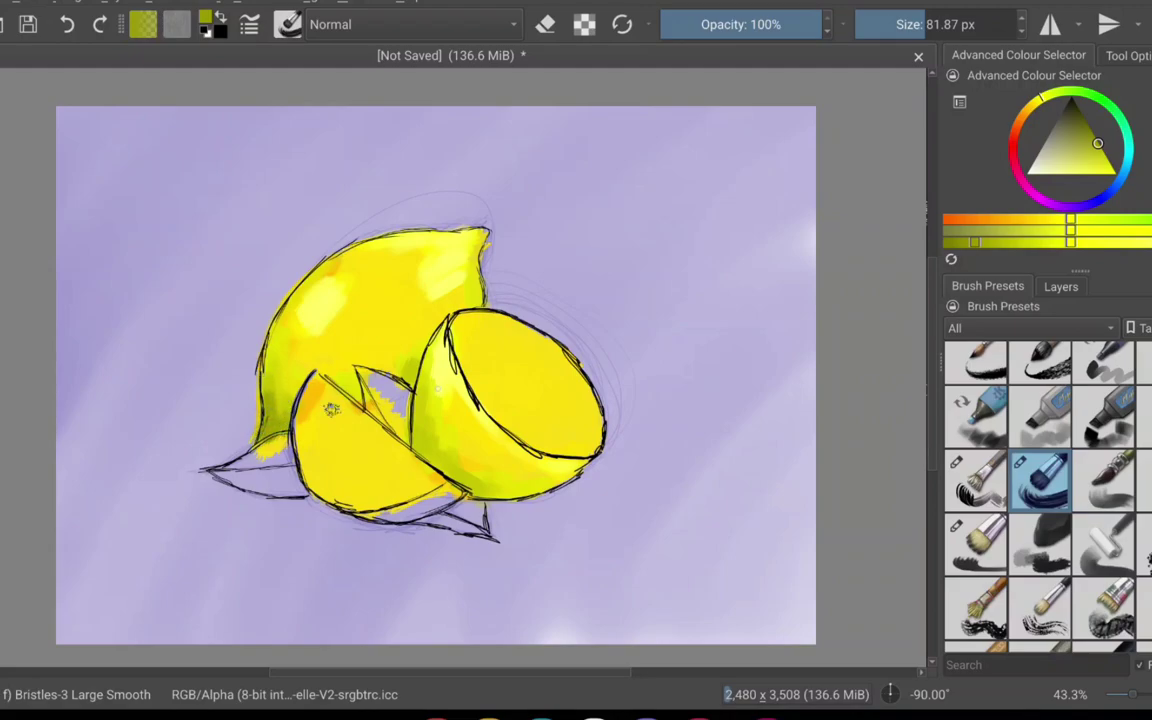
mouse_move(424, 435)
left_mouse_down()
mouse_move(446, 483)
mouse_move(523, 489)
left_mouse_up()
Step: Blend bright yellow over the green shading along the whole lemon's outer edge
left_click(1103, 175)
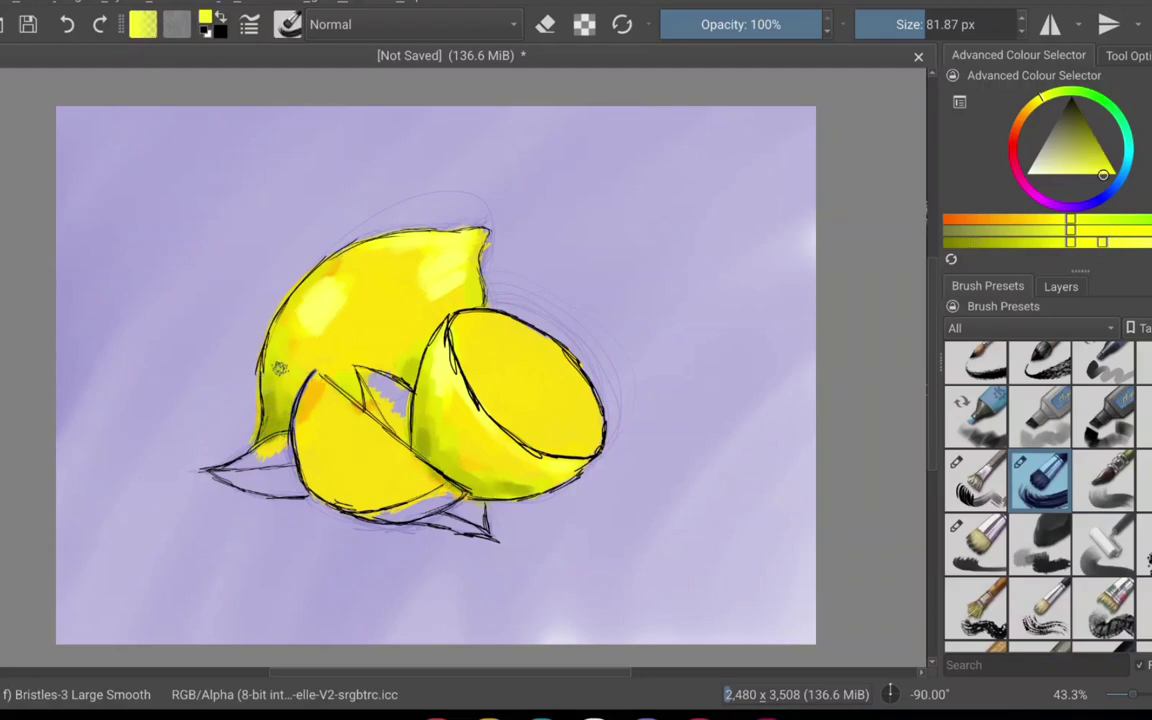
left_click(381, 297, "ctrl")
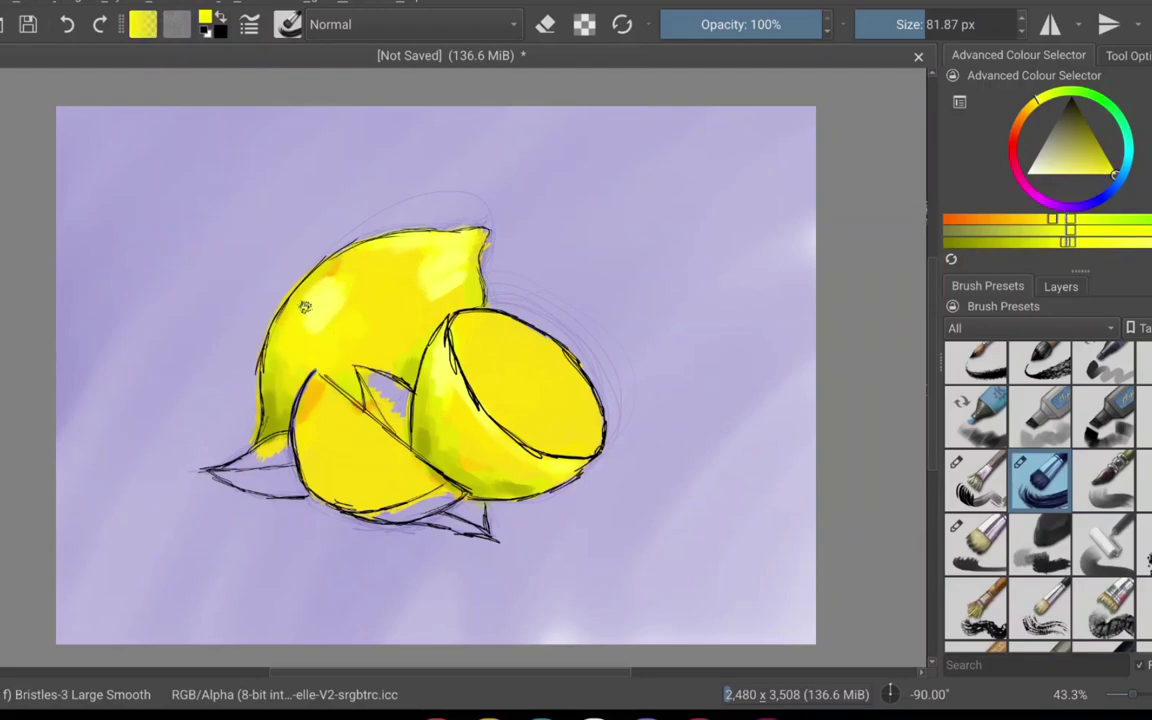
left_click_drag(273, 358, 280, 425)
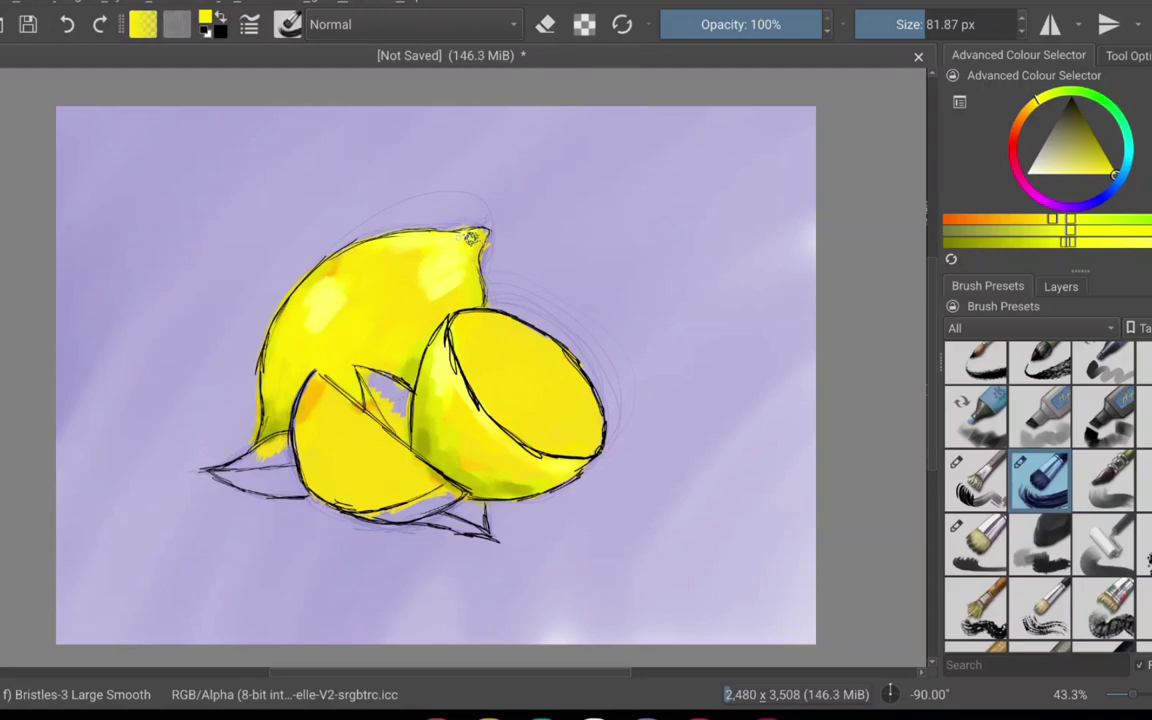
Step: Paint bright yellow over the halved lemon's green rind and fill the wedge's peel strip
left_click_drag(432, 405, 431, 385)
mouse_move(411, 518)
left_mouse_down()
mouse_move(398, 512)
mouse_move(457, 492)
left_mouse_up()
left_click_drag(433, 441, 414, 357)
mouse_move(428, 410)
left_mouse_down()
mouse_move(429, 444)
mouse_move(458, 471)
mouse_move(452, 402)
mouse_move(495, 470)
mouse_move(541, 478)
mouse_move(494, 434)
mouse_move(513, 475)
left_mouse_up()
mouse_move(433, 455)
left_mouse_down()
mouse_move(484, 489)
mouse_move(546, 464)
left_mouse_up()
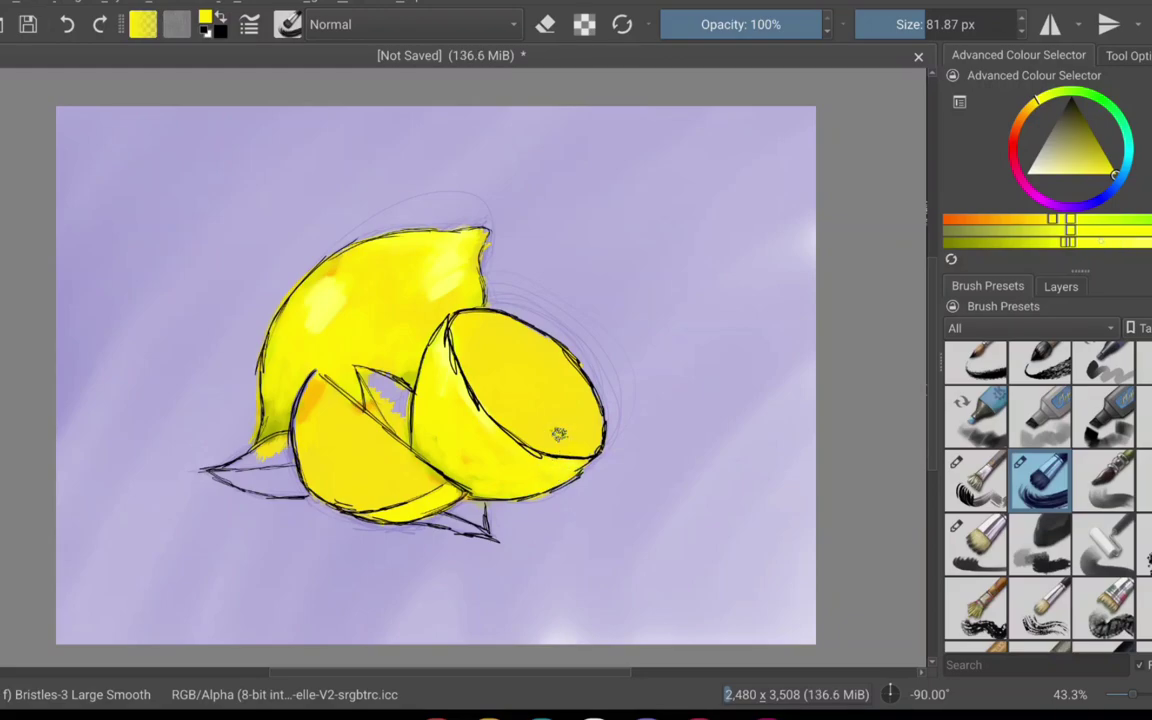
Step: Blend lighter yellow around the whole lemon's highlights and paint golden yellow patches across its middle
left_click(1109, 230)
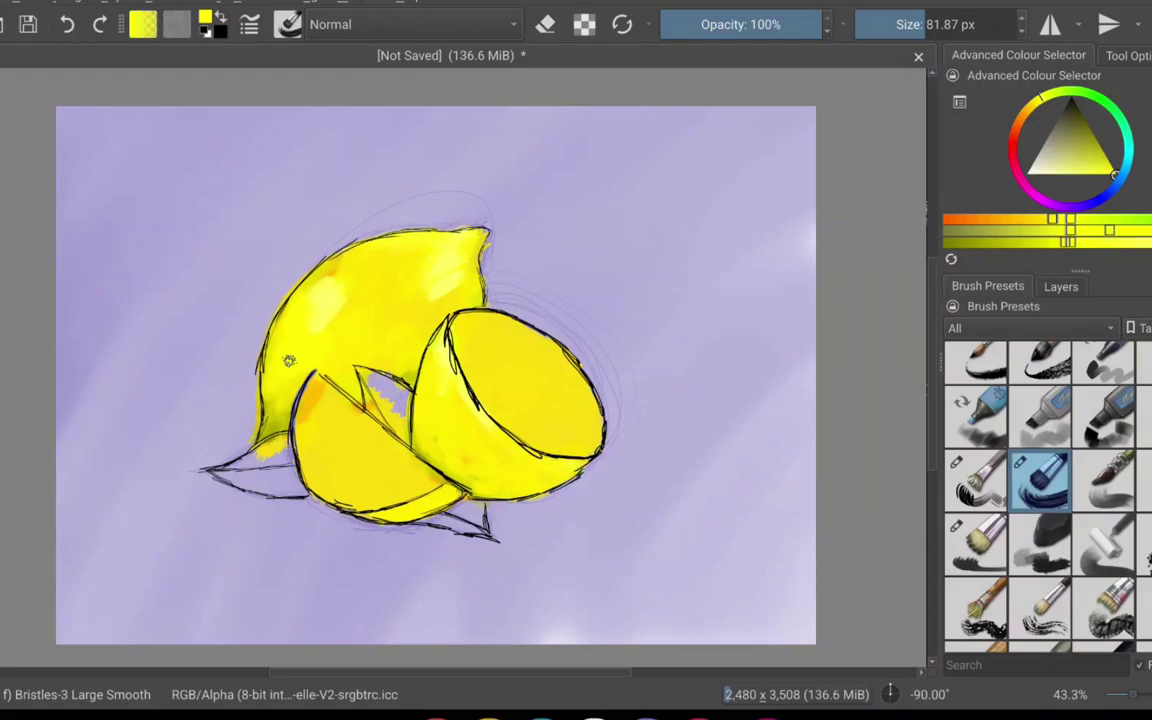
mouse_move(291, 356)
left_mouse_down()
mouse_move(339, 263)
mouse_move(373, 264)
mouse_move(342, 371)
mouse_move(383, 273)
mouse_move(362, 236)
mouse_move(442, 285)
left_mouse_up()
left_click(1035, 219)
mouse_move(350, 323)
left_mouse_down()
mouse_move(437, 315)
mouse_move(373, 340)
mouse_move(420, 310)
mouse_move(372, 281)
mouse_move(300, 296)
mouse_move(359, 261)
mouse_move(318, 352)
left_mouse_up()
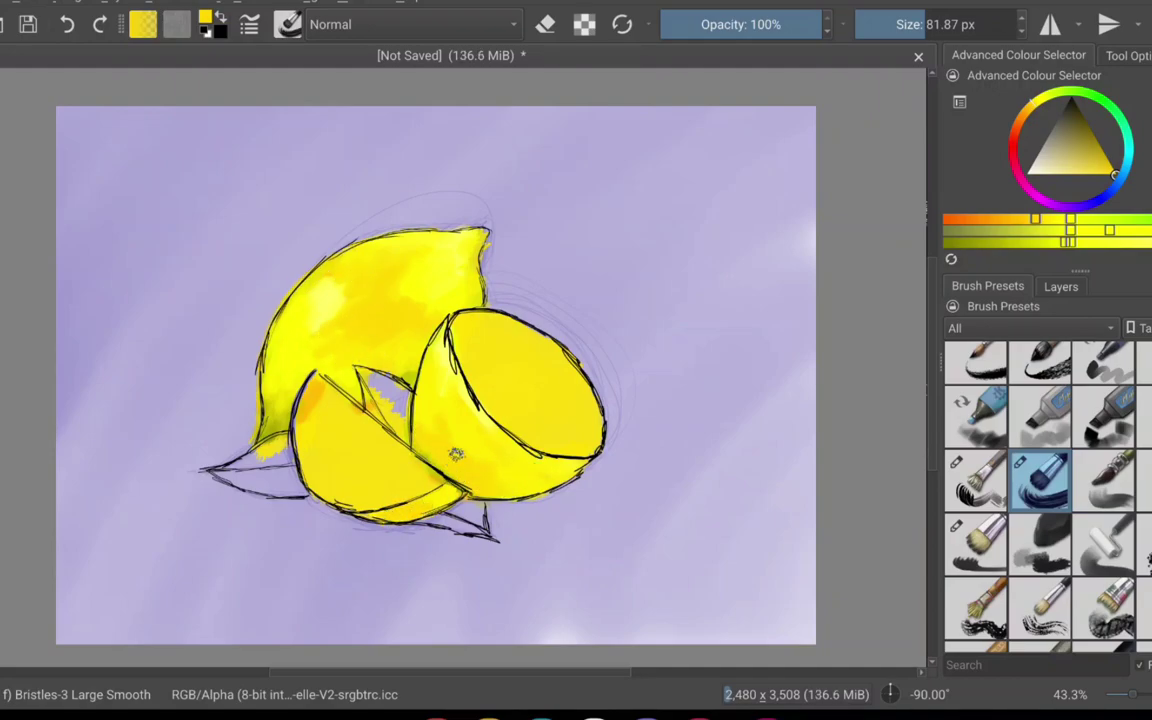
Step: Shade the halved lemon's rind and the middle of the whole lemon with warm golden yellow
left_click(1014, 219)
mouse_move(431, 442)
left_mouse_down()
mouse_move(462, 484)
mouse_move(508, 484)
left_mouse_up()
left_click_drag(350, 314, 392, 311)
left_click_drag(311, 355, 354, 361)
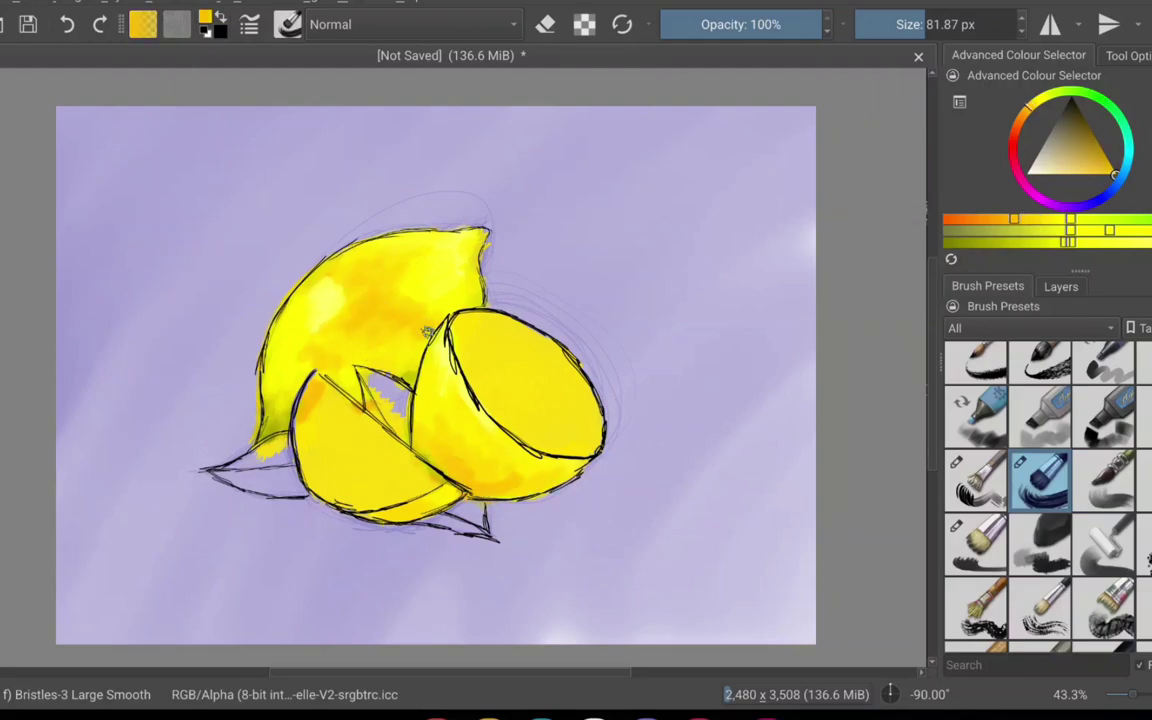
mouse_move(393, 271)
left_mouse_down()
mouse_move(386, 258)
mouse_move(390, 275)
left_mouse_up()
Step: Paint pale yellow highlights on the whole lemon and the halved lemon's rind with the Dry Bristles brush at 130 px
key("slash")
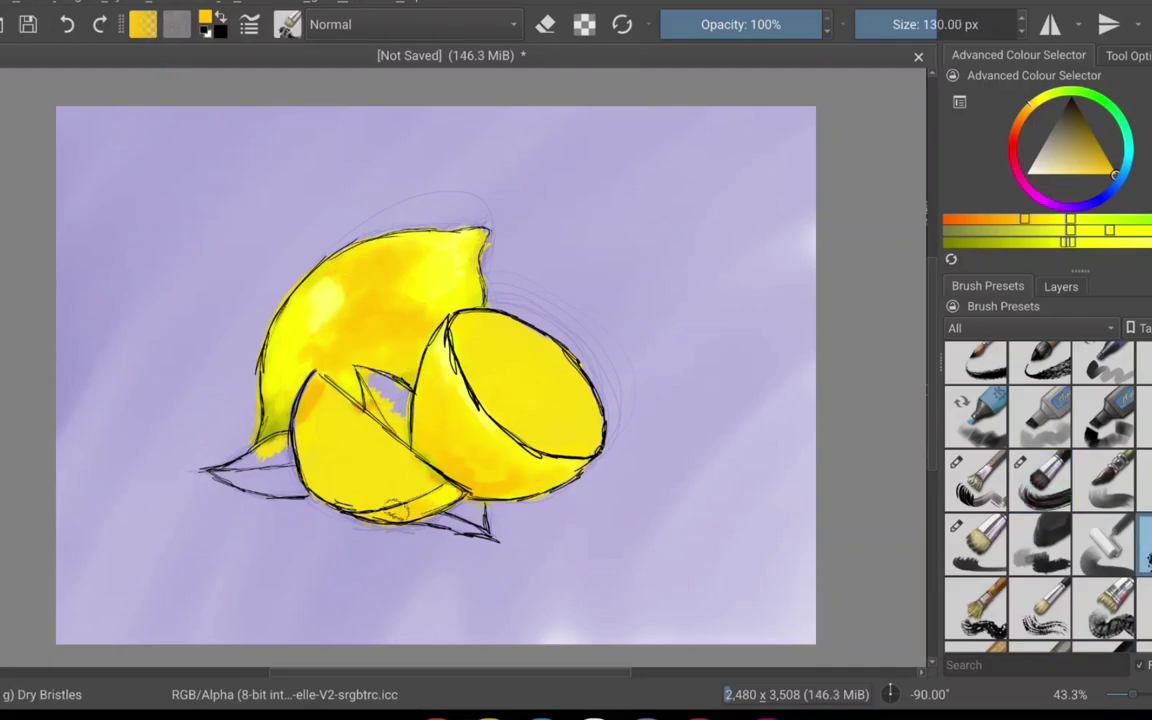
left_click(475, 445, "ctrl")
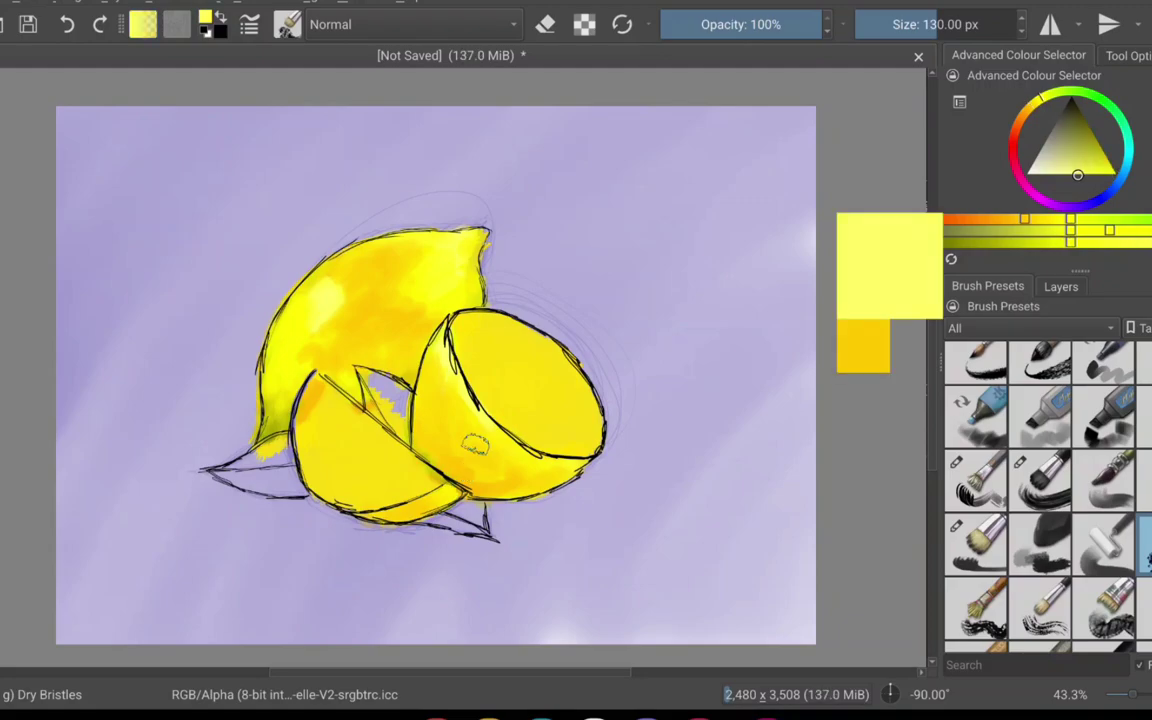
mouse_move(1055, 172)
left_mouse_down()
mouse_move(1067, 162)
mouse_move(1034, 173)
mouse_move(1057, 175)
left_mouse_up()
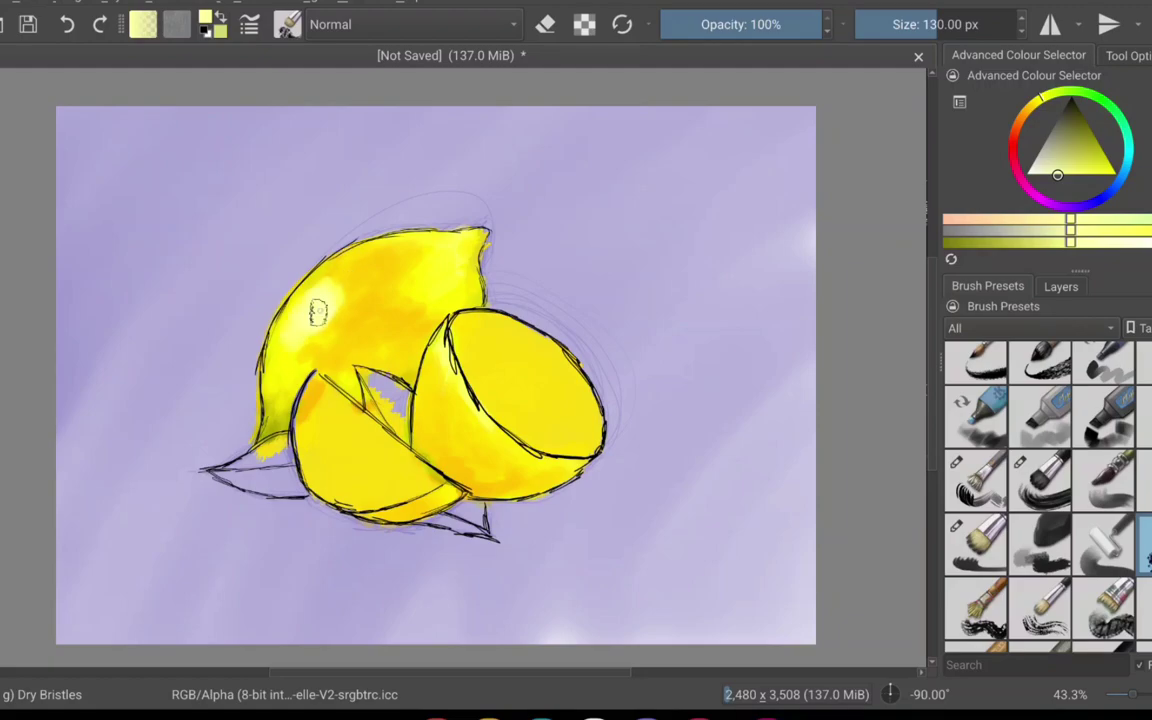
mouse_move(387, 257)
left_mouse_down()
mouse_move(460, 243)
mouse_move(470, 278)
left_mouse_up()
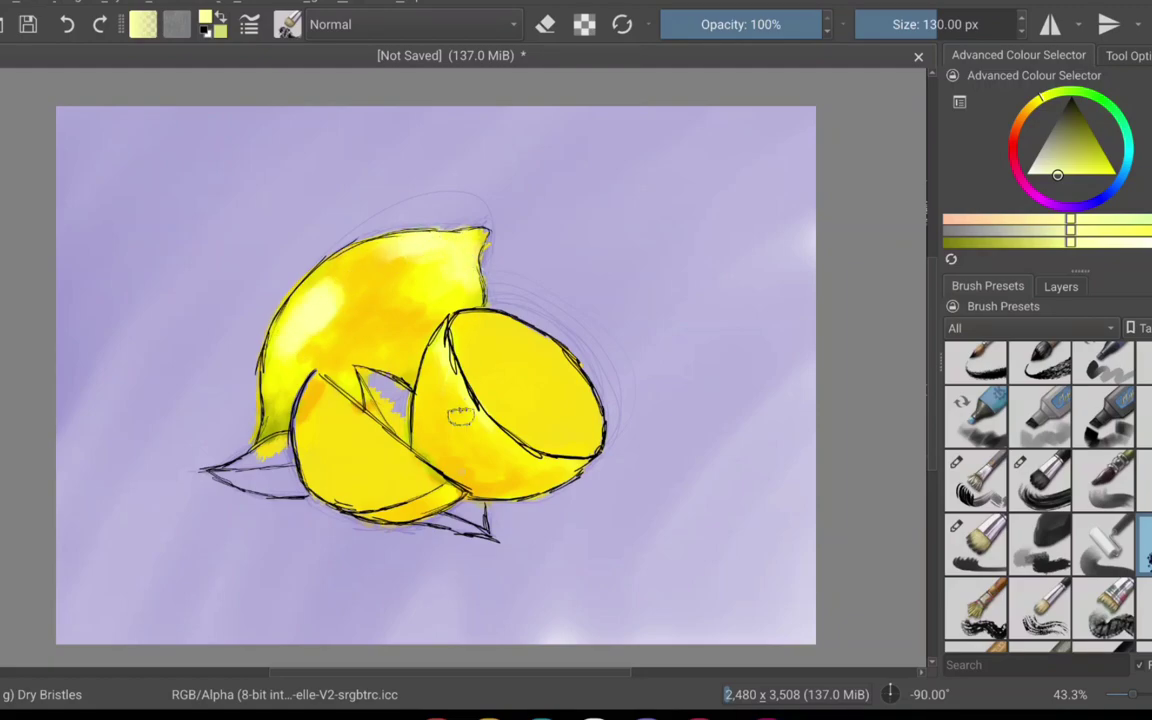
left_click_drag(453, 352, 481, 437)
Step: Paint the cut faces of the wedge and the halved lemon white with an 81.87 px brush
left_click_drag(907, 24, 925, 24)
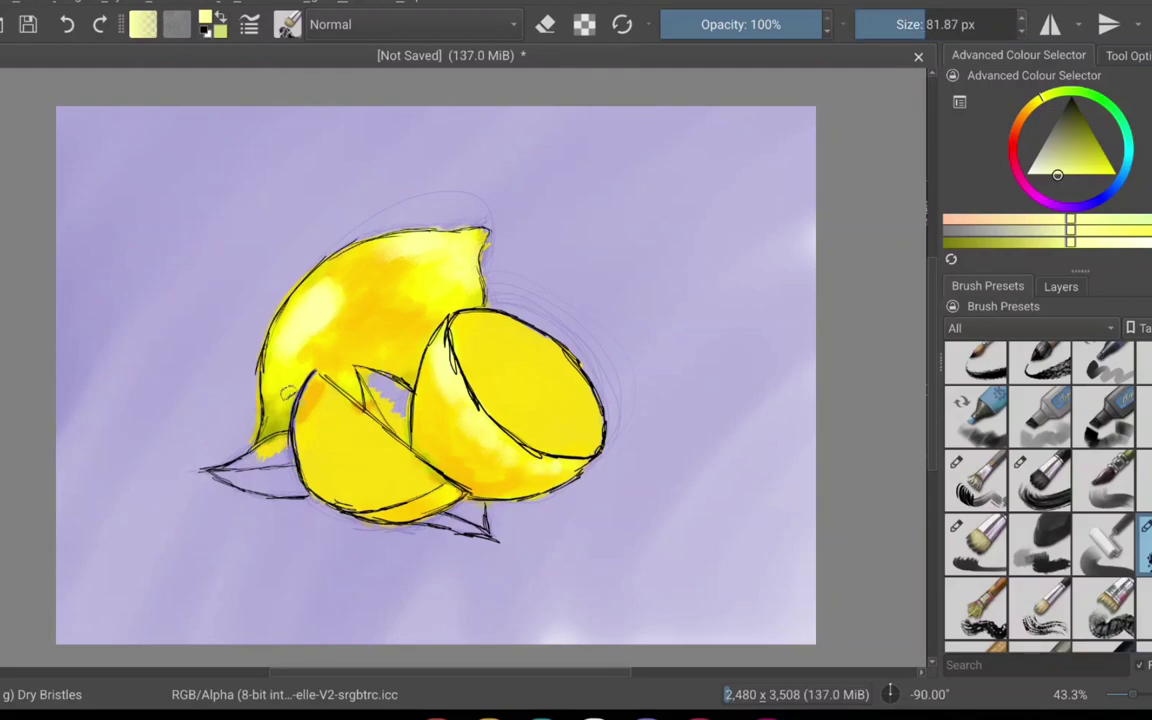
left_click(1024, 175)
mouse_move(300, 345)
left_mouse_down()
mouse_move(312, 474)
mouse_move(295, 370)
mouse_move(320, 375)
mouse_move(365, 437)
mouse_move(360, 412)
mouse_move(390, 438)
mouse_move(320, 440)
mouse_move(308, 395)
left_mouse_up()
mouse_move(466, 330)
left_mouse_down()
mouse_move(522, 360)
mouse_move(487, 387)
mouse_move(440, 340)
mouse_move(475, 390)
mouse_move(505, 405)
mouse_move(553, 366)
mouse_move(530, 395)
mouse_move(485, 375)
mouse_move(450, 305)
mouse_move(563, 365)
left_mouse_up()
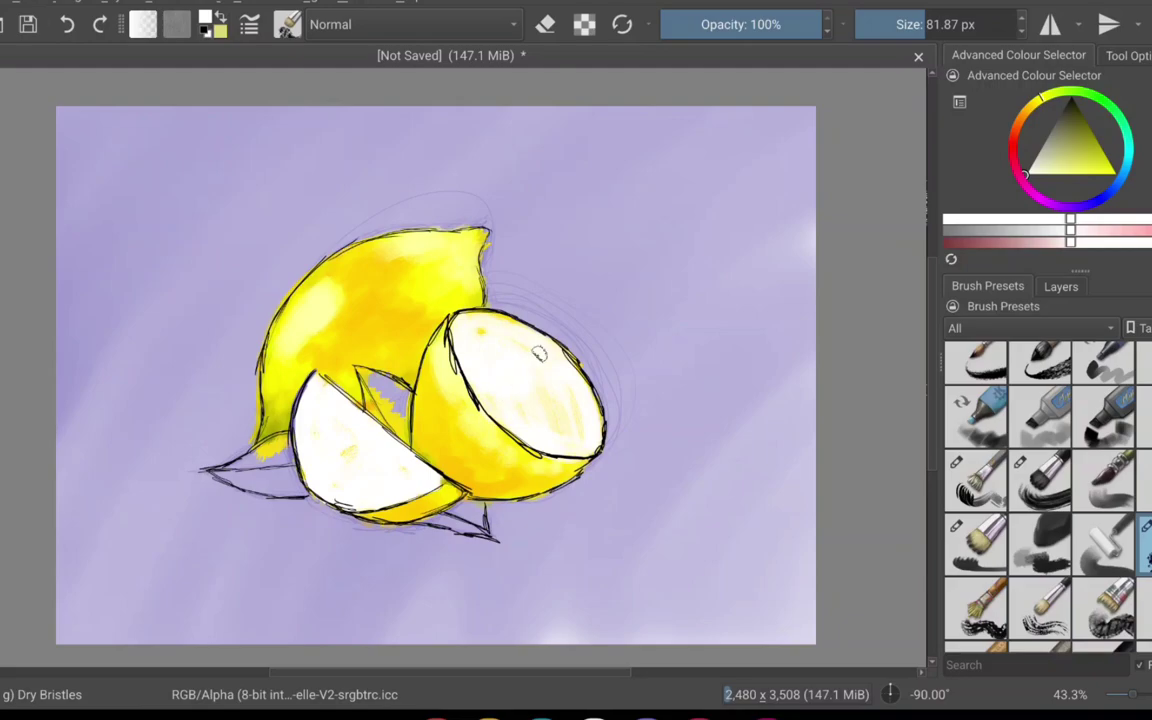
Step: Fill the pulp of the wedge and the halved lemon with bright yellow, leaving a white pith border
left_click(1115, 175)
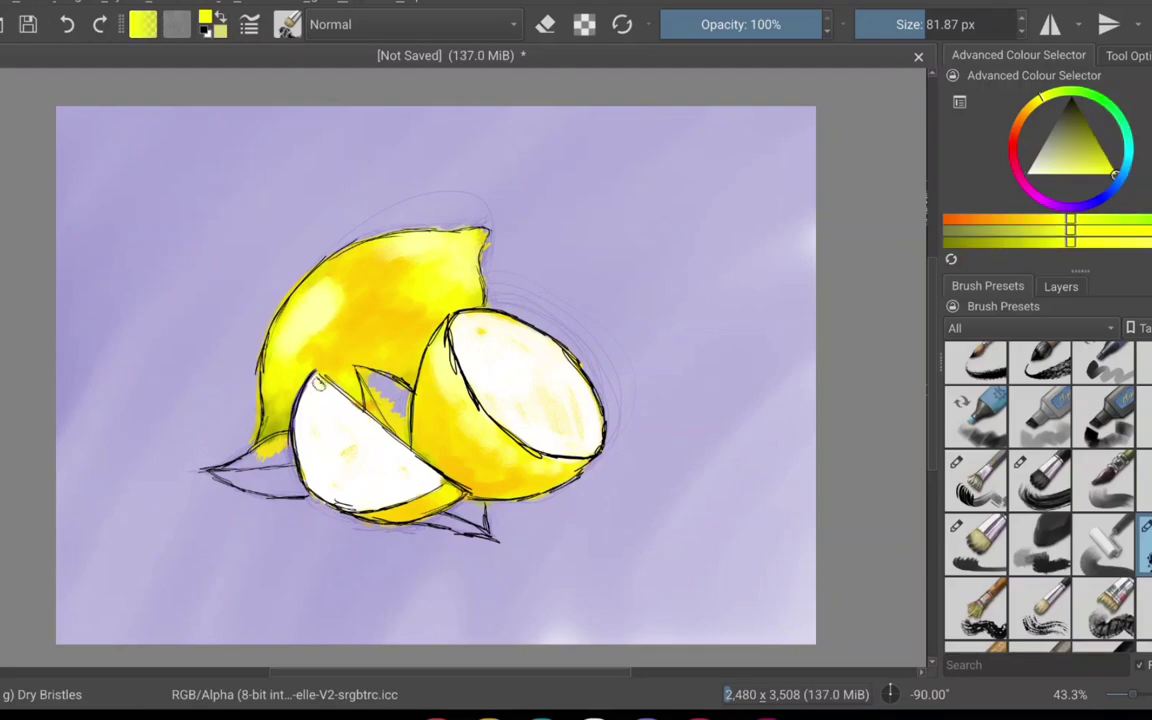
mouse_move(318, 391)
left_mouse_down()
mouse_move(316, 437)
mouse_move(331, 469)
mouse_move(420, 470)
mouse_move(378, 479)
mouse_move(395, 484)
mouse_move(384, 440)
mouse_move(336, 429)
mouse_move(334, 407)
mouse_move(361, 428)
mouse_move(345, 464)
mouse_move(361, 436)
mouse_move(407, 464)
left_mouse_up()
key("ctrl+z")
key("ctrl+z")
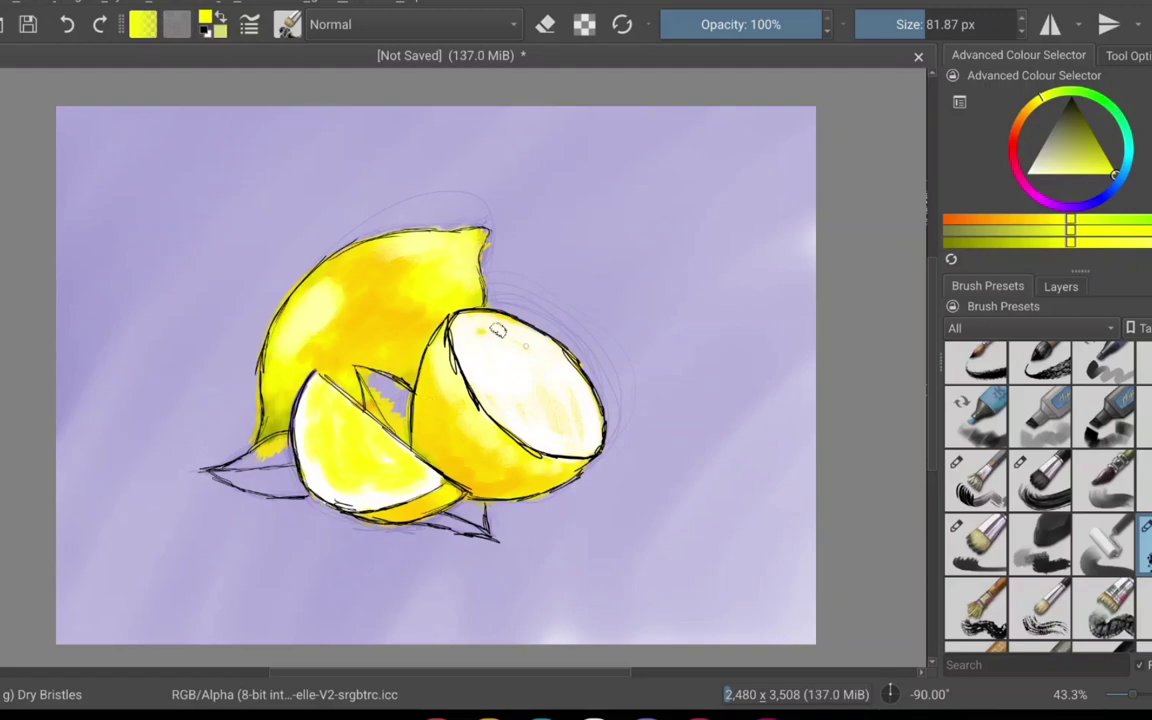
mouse_move(520, 372)
left_mouse_down()
mouse_move(482, 333)
mouse_move(480, 343)
mouse_move(506, 334)
mouse_move(481, 340)
mouse_move(512, 397)
mouse_move(552, 430)
mouse_move(508, 410)
mouse_move(552, 430)
mouse_move(550, 378)
mouse_move(580, 431)
mouse_move(578, 405)
mouse_move(566, 439)
mouse_move(536, 401)
mouse_move(553, 372)
mouse_move(518, 338)
left_mouse_up()
Step: Paint cream-yellow segment lines across the pulp of the wedge and the halved lemon with a 35.60 px brush
left_click(612, 312, "ctrl")
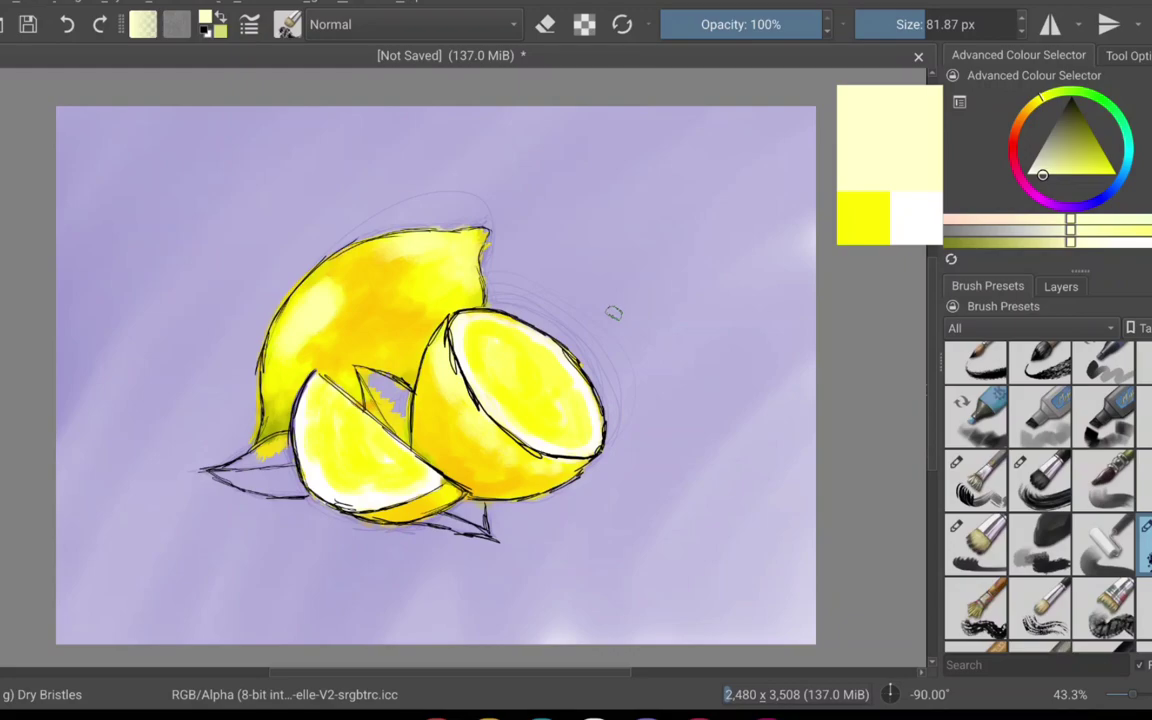
left_click_drag(874, 36, 884, 34)
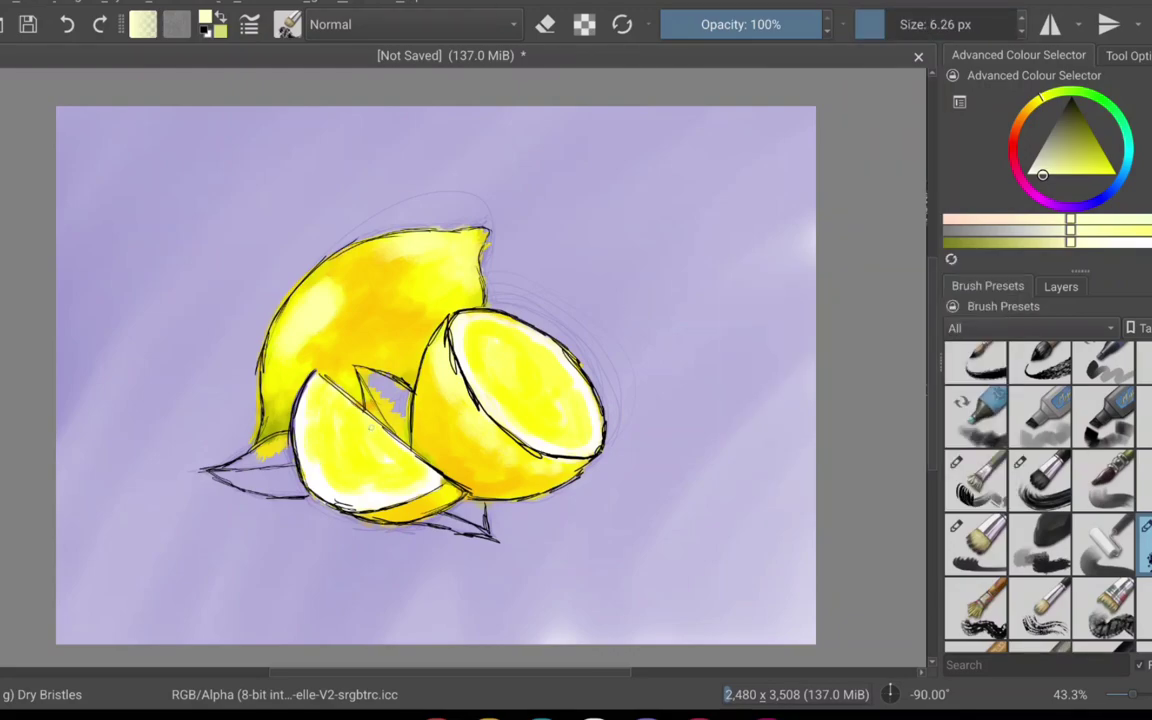
left_click(908, 34)
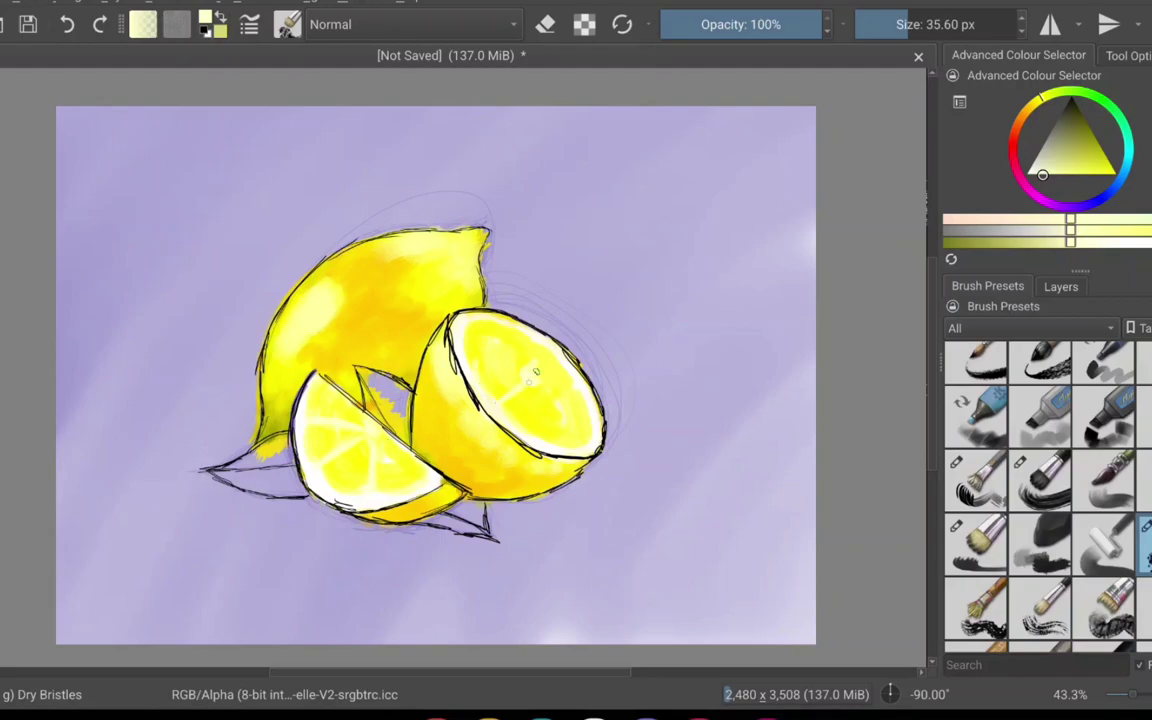
left_click_drag(482, 348, 554, 434)
left_click_drag(502, 353, 547, 390)
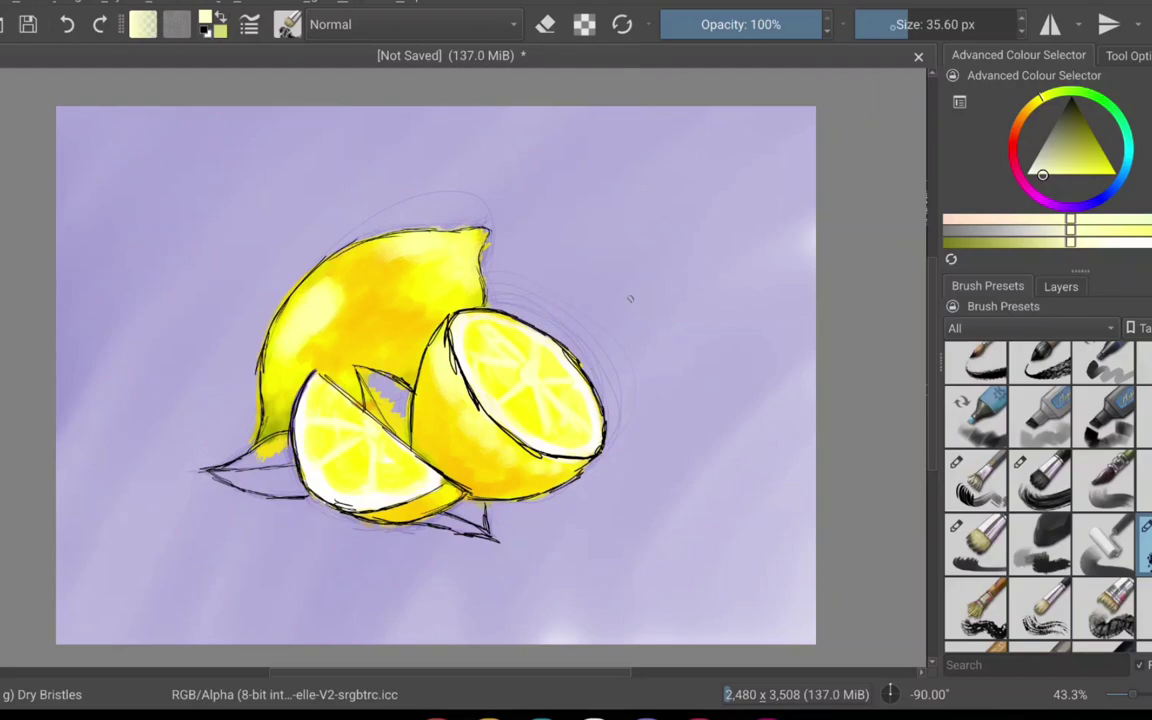
Step: Add fine cream lines radiating through the pulp of both cut faces with a 6.26 px brush
left_click(893, 24)
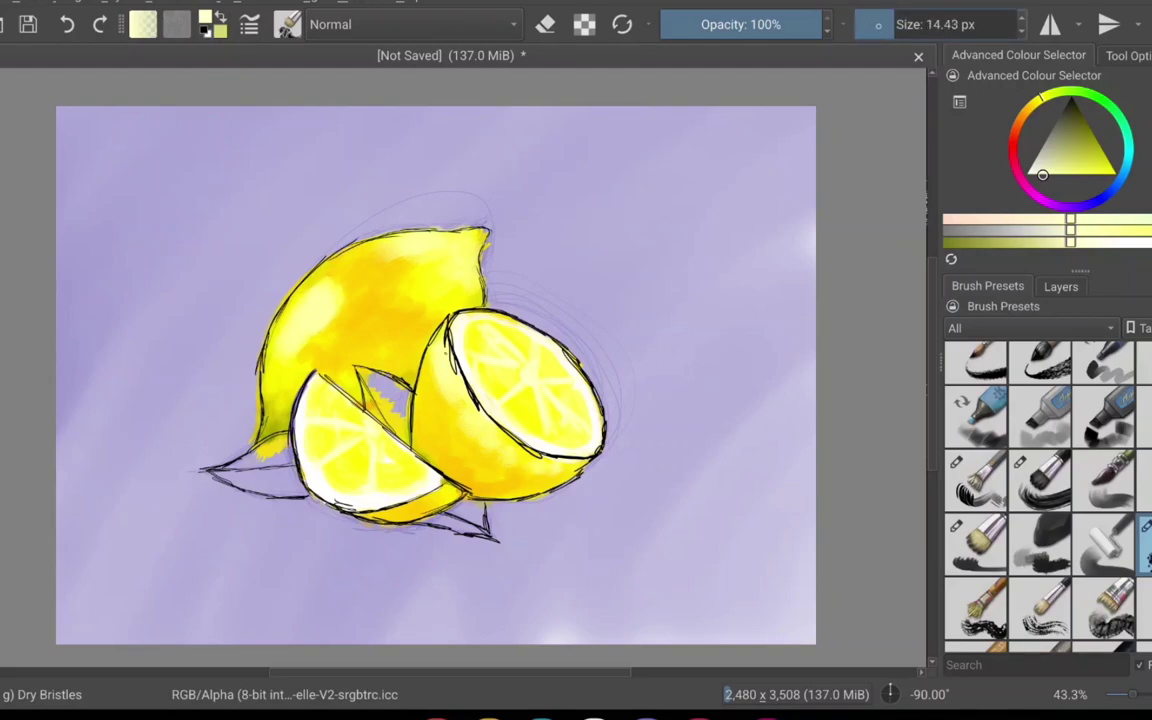
left_click_drag(893, 24, 885, 24)
scroll(393, 436, "up", 3)
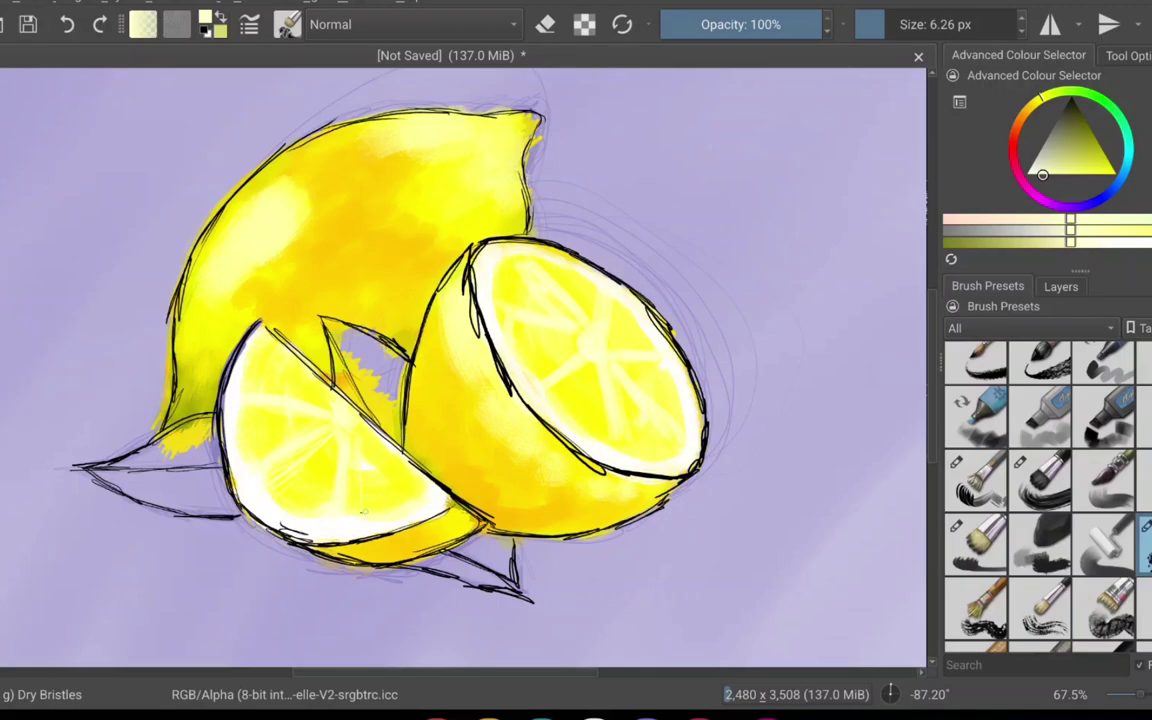
left_click_drag(255, 438, 318, 422)
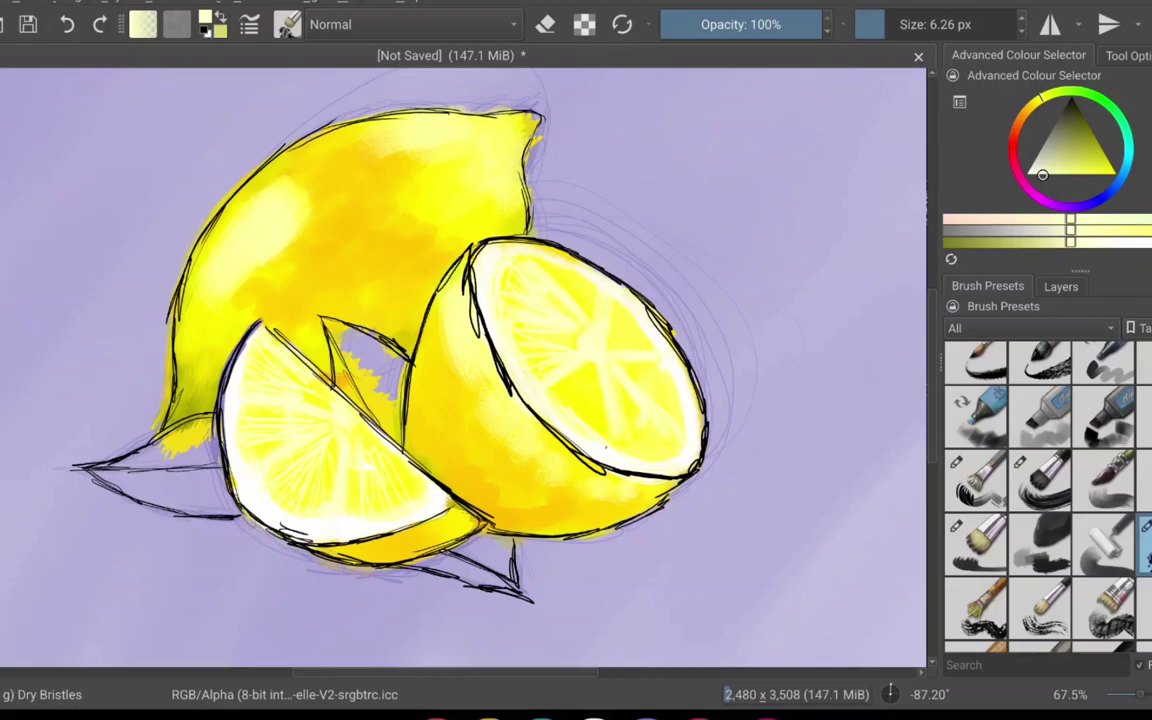
left_click_drag(597, 381, 597, 405)
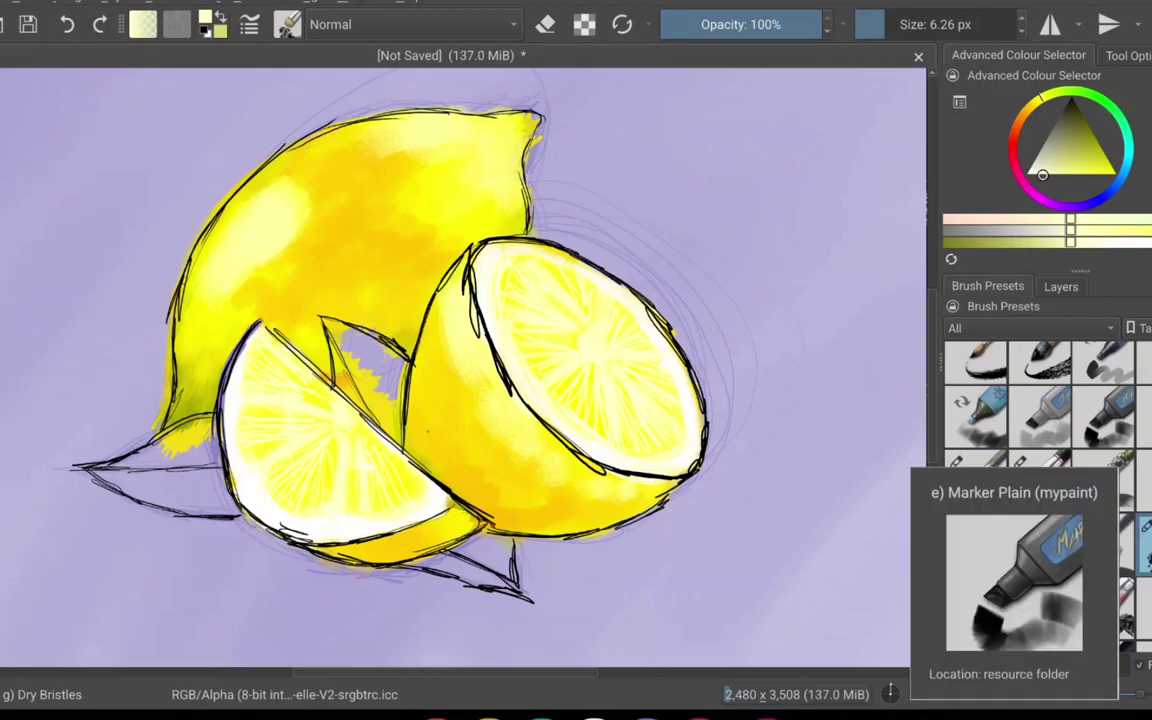
Step: Shade the wedge's pulp and the halved lemon's inner rind edge golden yellow with Charcoal Rock Soft at 40.05 px
left_click(1115, 175)
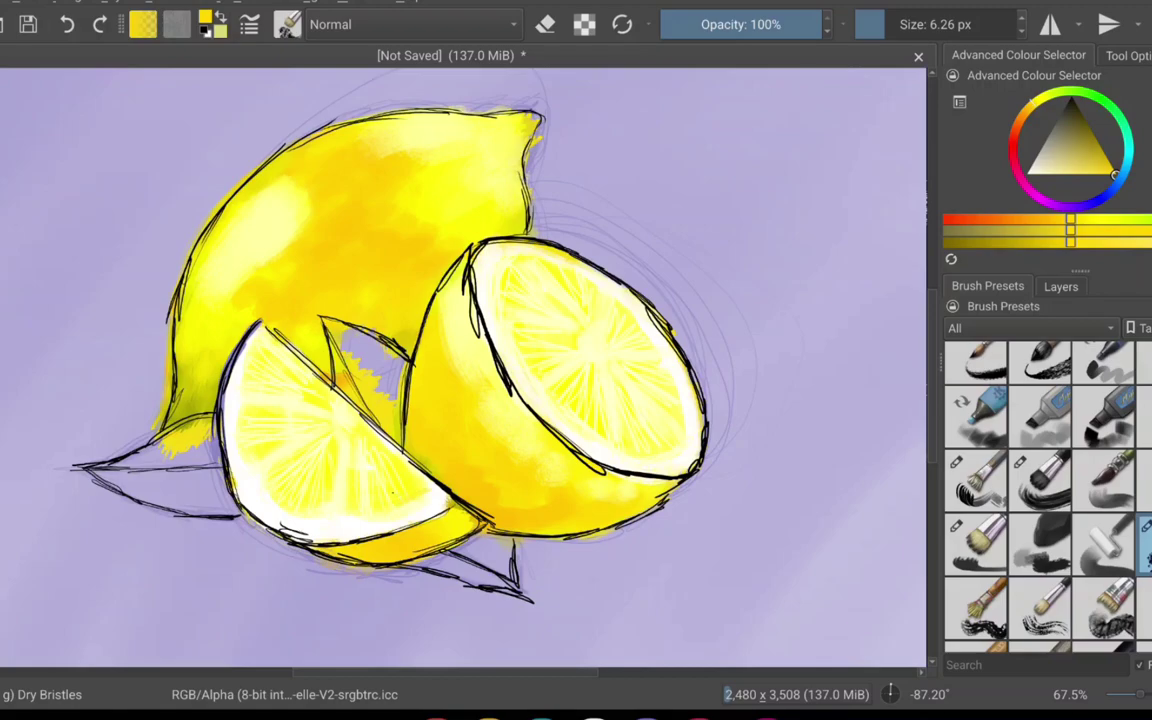
left_click(1053, 541)
left_click_drag(883, 22, 975, 25)
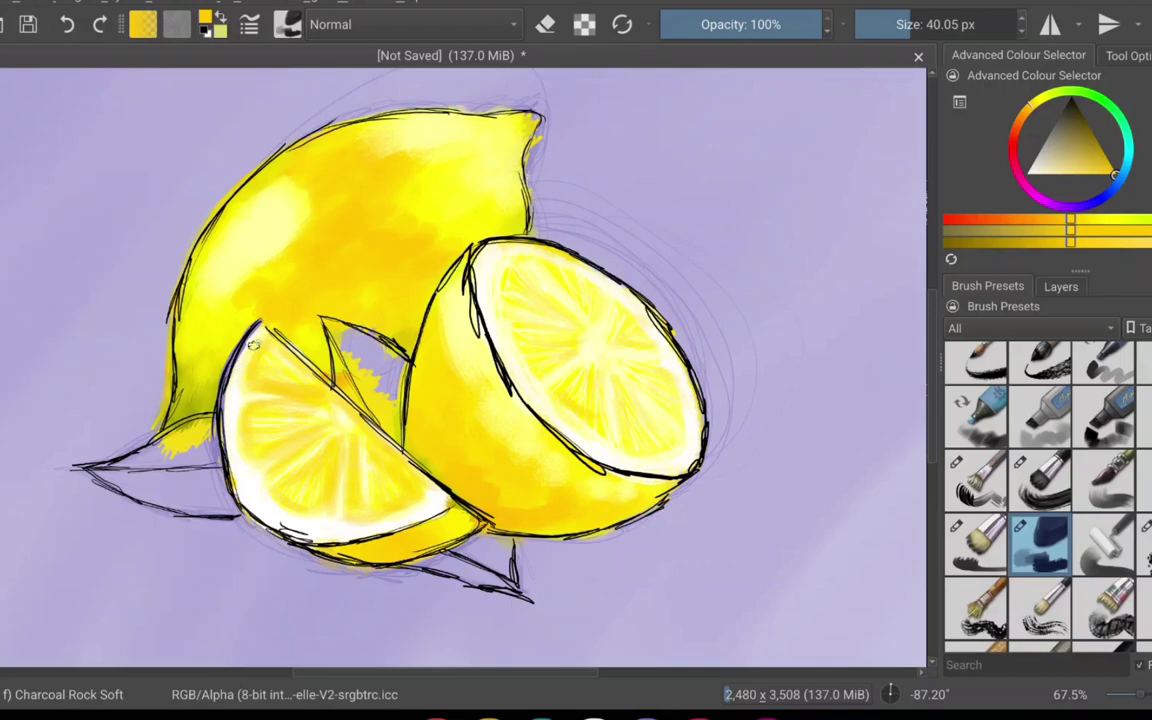
mouse_move(220, 316)
left_mouse_down()
mouse_move(211, 447)
mouse_move(245, 478)
mouse_move(295, 489)
mouse_move(400, 466)
left_mouse_up()
left_click_drag(433, 346, 419, 391)
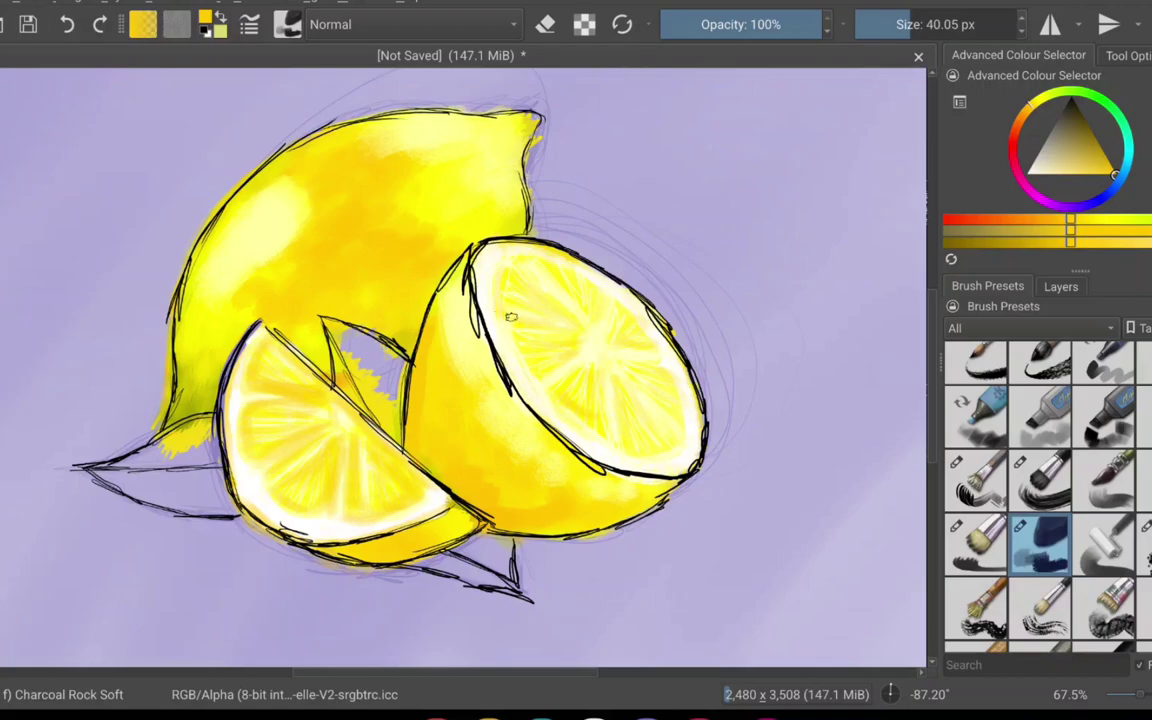
Step: Paint soft golden yellow strokes along the segments of the halved lemon's cut face
mouse_move(488, 260)
left_mouse_down()
mouse_move(507, 315)
mouse_move(506, 290)
mouse_move(555, 345)
mouse_move(530, 368)
mouse_move(555, 413)
left_mouse_up()
mouse_move(600, 367)
left_mouse_down()
mouse_move(600, 440)
mouse_move(619, 406)
mouse_move(632, 443)
mouse_move(638, 373)
left_mouse_up()
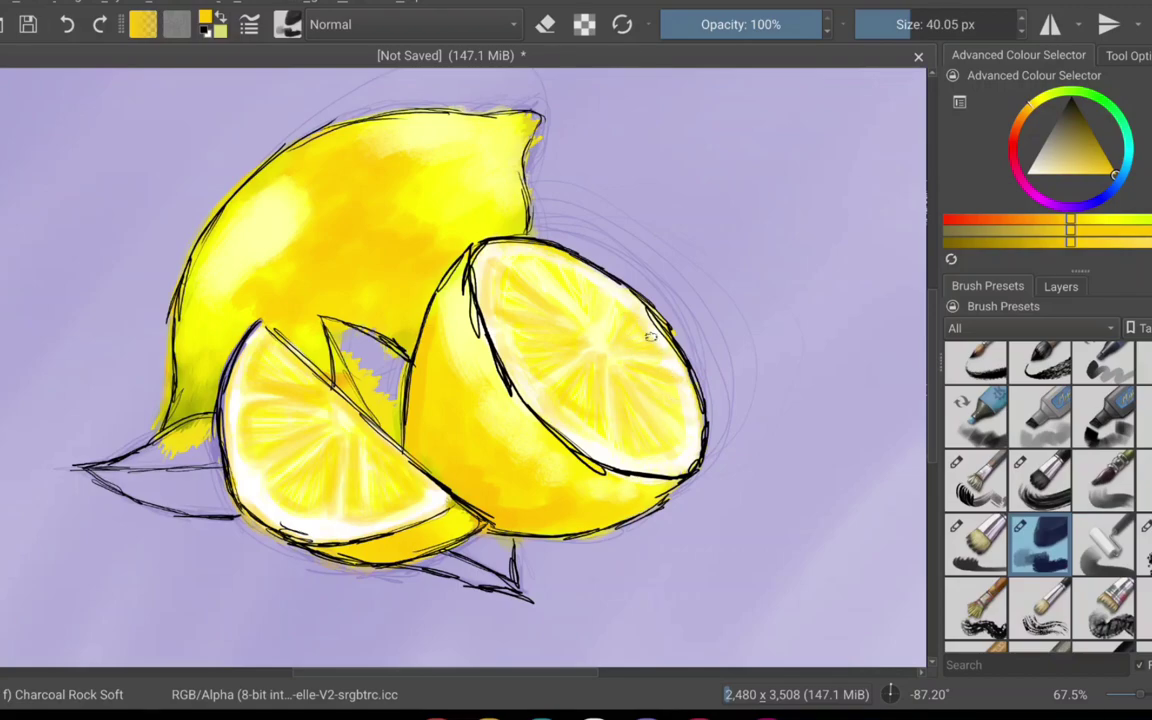
left_click_drag(516, 261, 573, 312)
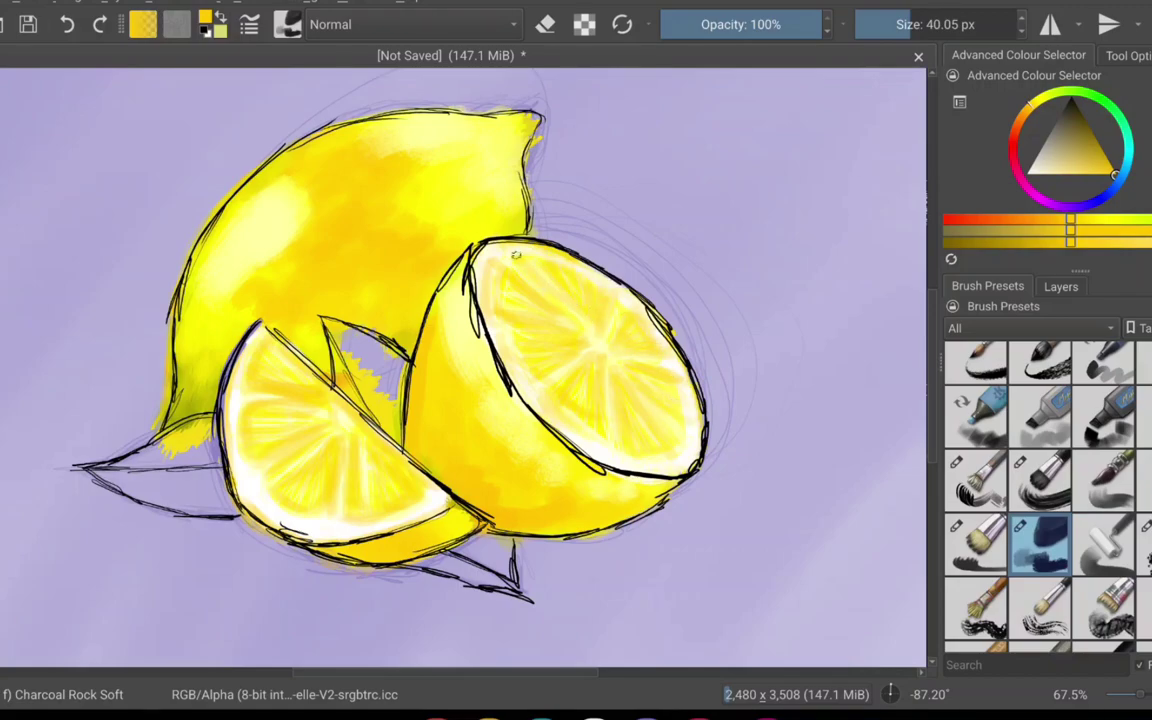
Step: Add thin bright yellow strokes to both cut faces and the whole lemon's lower end with a 10.24 px brush
left_click(1041, 97)
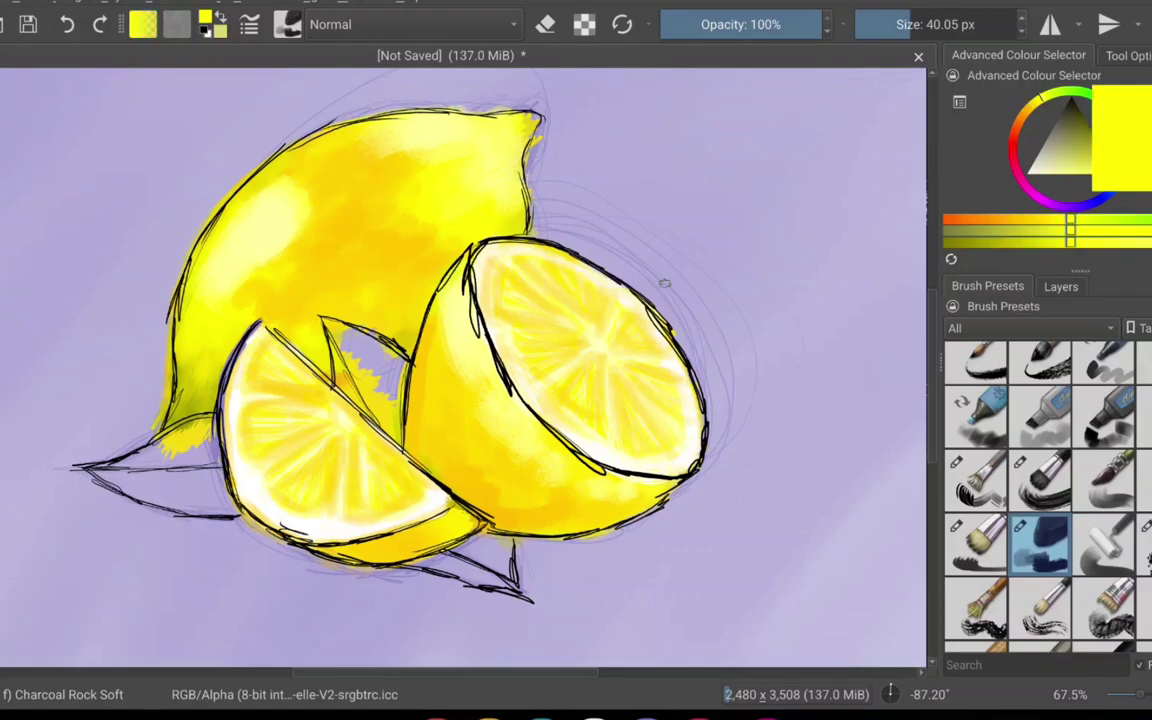
left_click(890, 24)
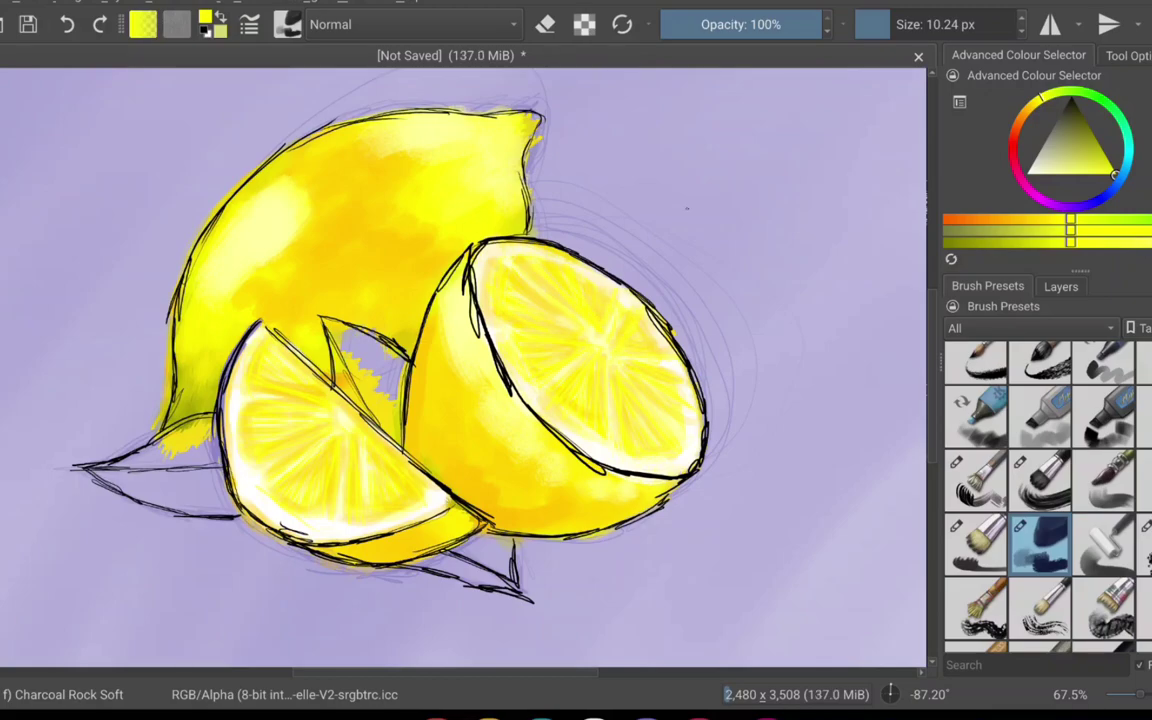
left_click_drag(237, 377, 247, 501)
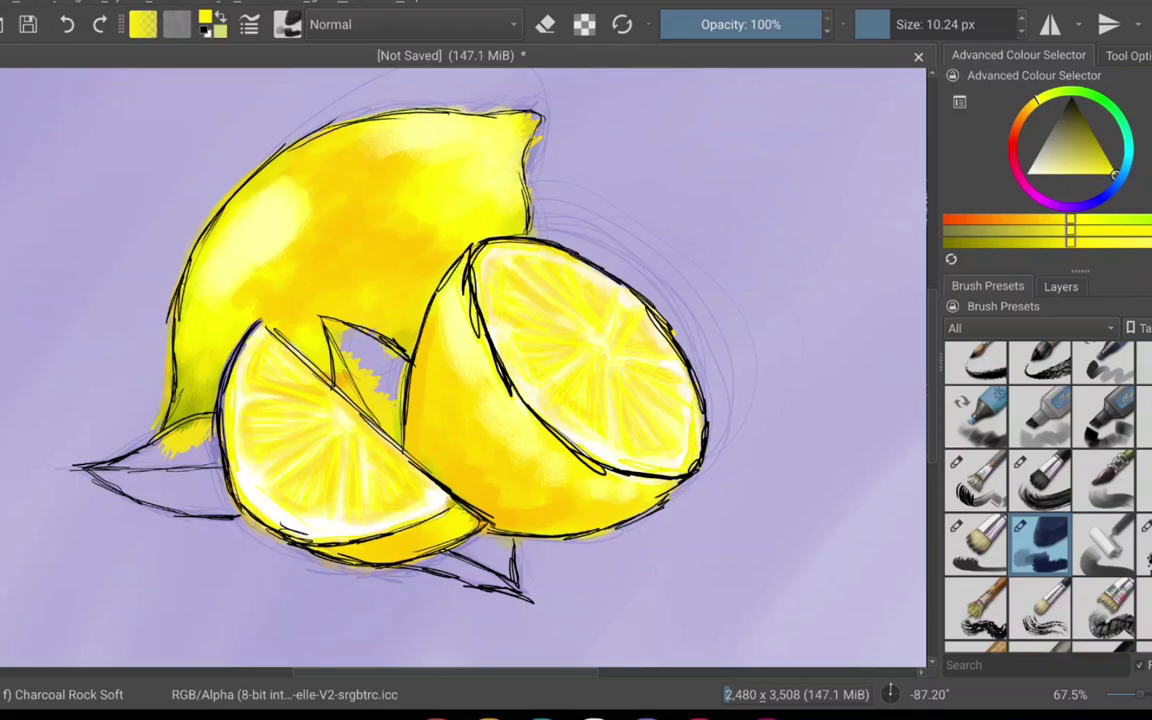
mouse_move(173, 416)
left_mouse_down()
mouse_move(179, 366)
mouse_move(196, 368)
left_mouse_up()
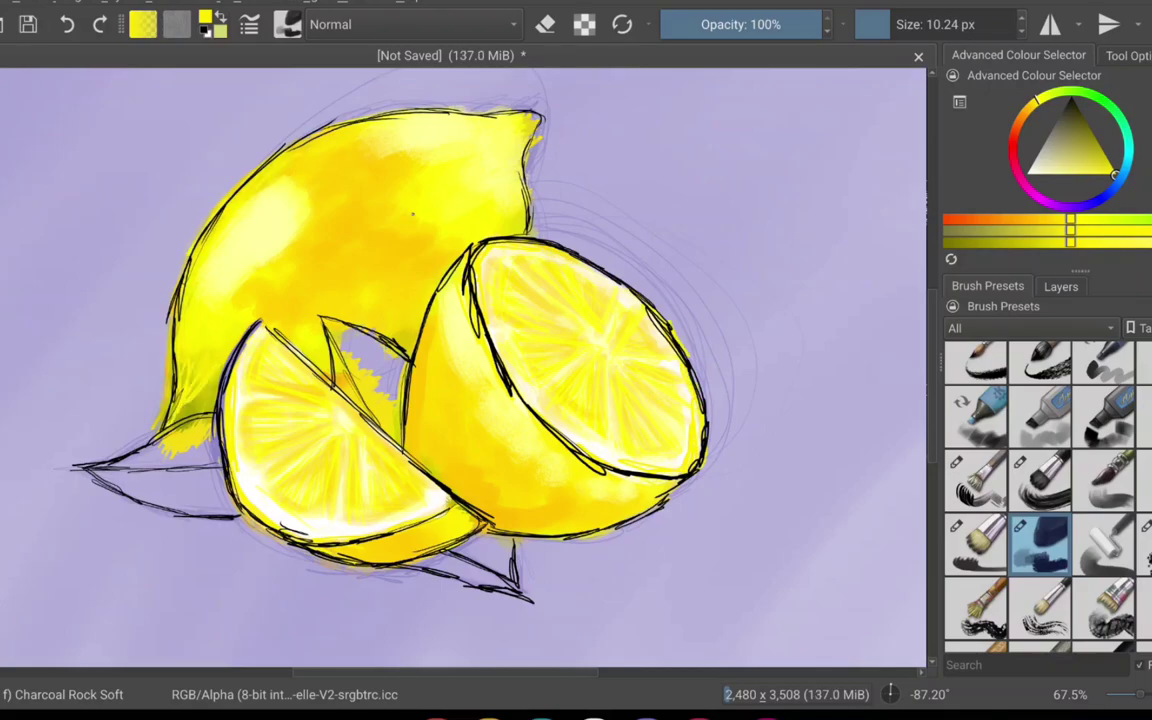
Step: Brush bright yellow strokes over the halved lemon's rind and the whole lemon with Bristles-5 Flat at 25.96 px
left_click(975, 545)
left_click(903, 25)
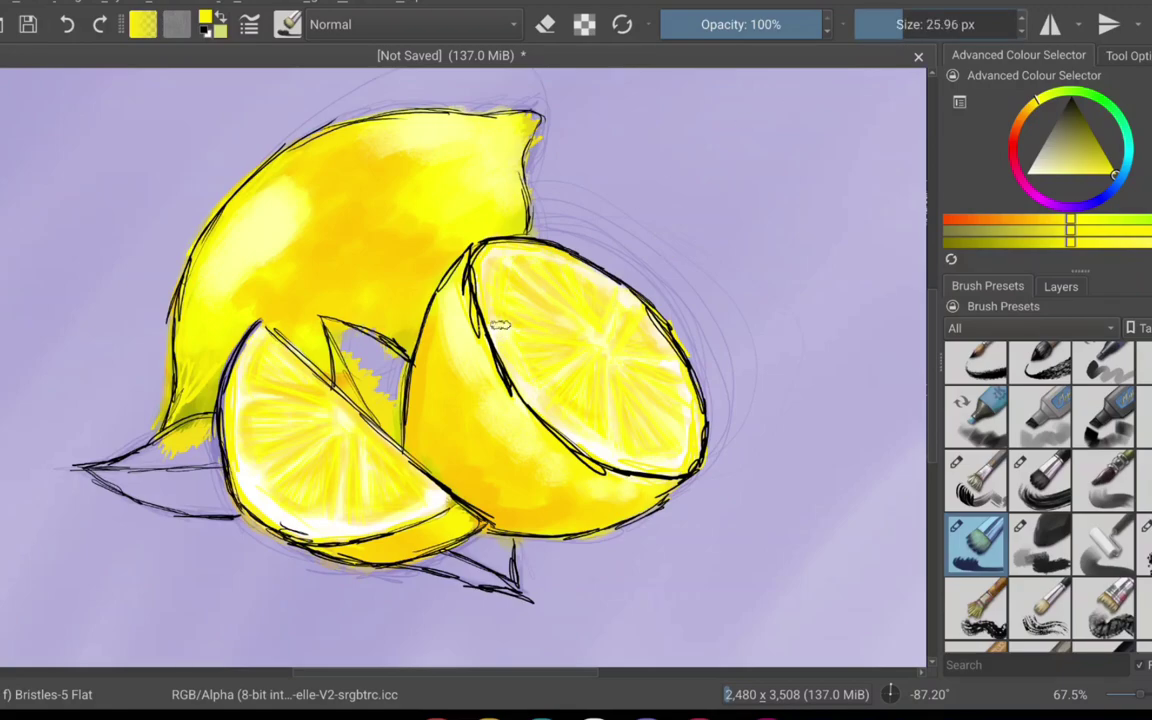
left_click_drag(435, 354, 422, 432)
mouse_move(460, 330)
left_mouse_down()
mouse_move(481, 473)
mouse_move(604, 504)
mouse_move(505, 464)
left_mouse_up()
left_click_drag(431, 172, 396, 234)
mouse_move(482, 144)
left_mouse_down()
mouse_move(450, 193)
mouse_move(484, 192)
left_mouse_up()
left_click_drag(310, 148, 288, 159)
left_click_drag(273, 297, 270, 323)
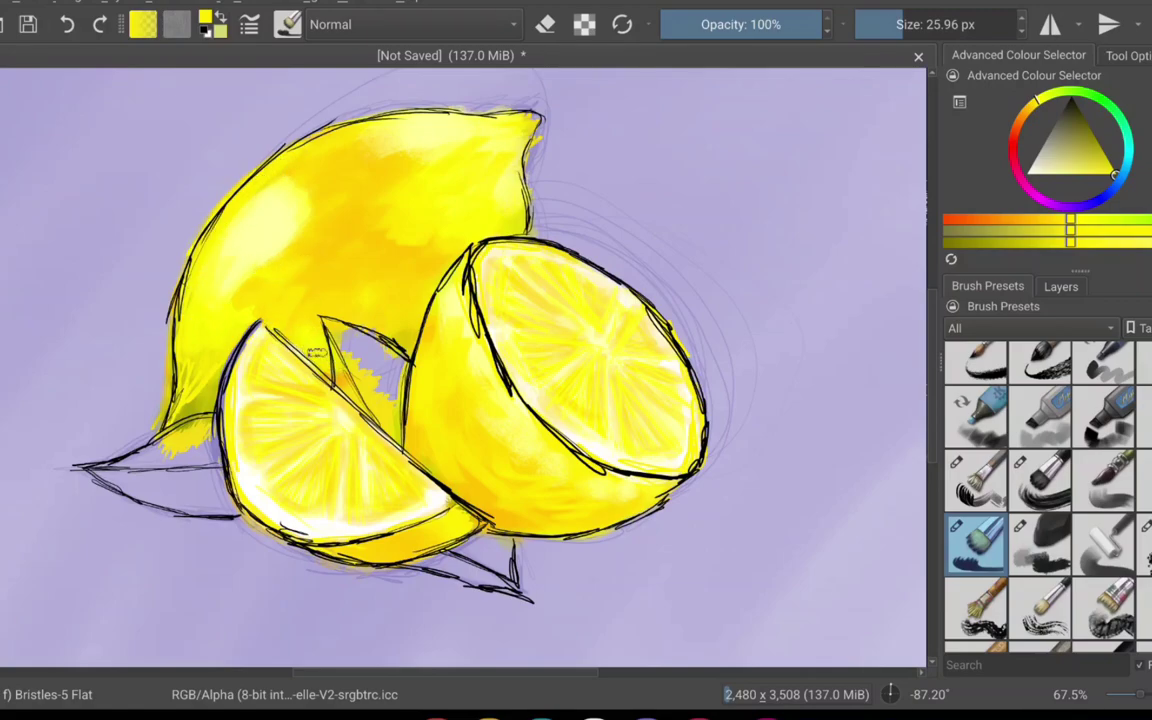
Step: Blend slightly warmer yellow strokes across the whole lemon's middle and around its large highlight
left_click(1059, 218)
mouse_move(342, 229)
left_mouse_down()
mouse_move(376, 202)
mouse_move(367, 245)
left_mouse_up()
left_click_drag(305, 213, 226, 288)
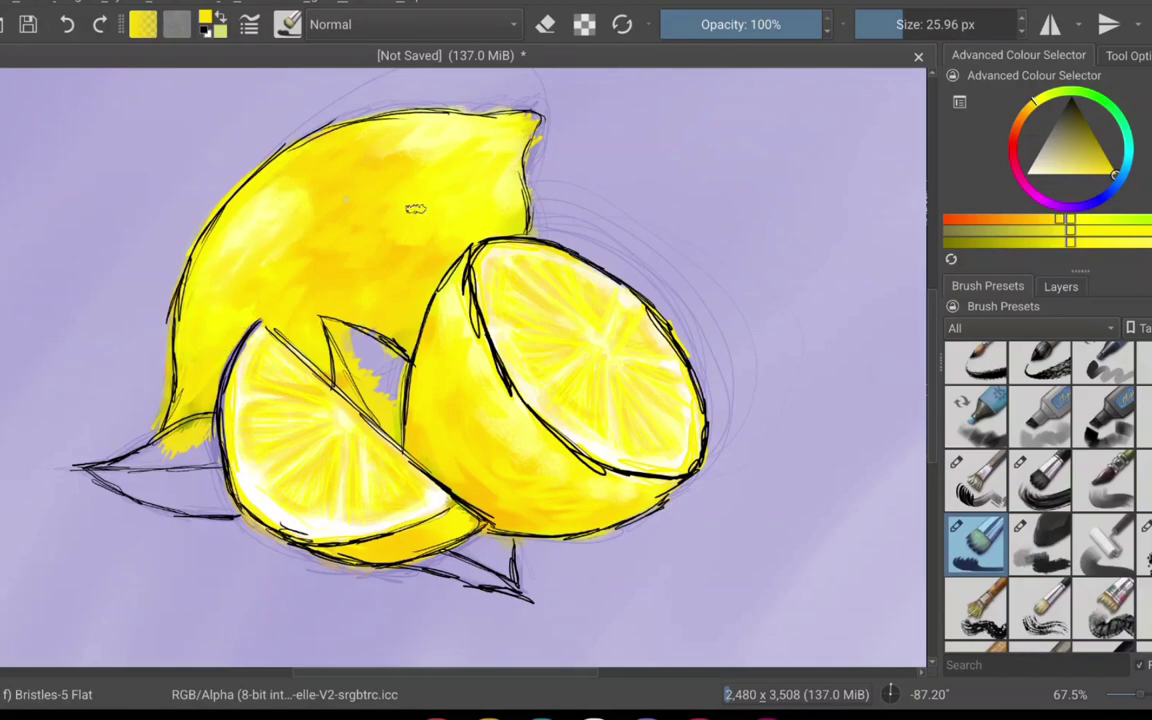
Step: Paint dark olive shadows along the halved lemon's lower rind, the whole lemon's base and around the upper leaf
left_click(278, 154, "ctrl")
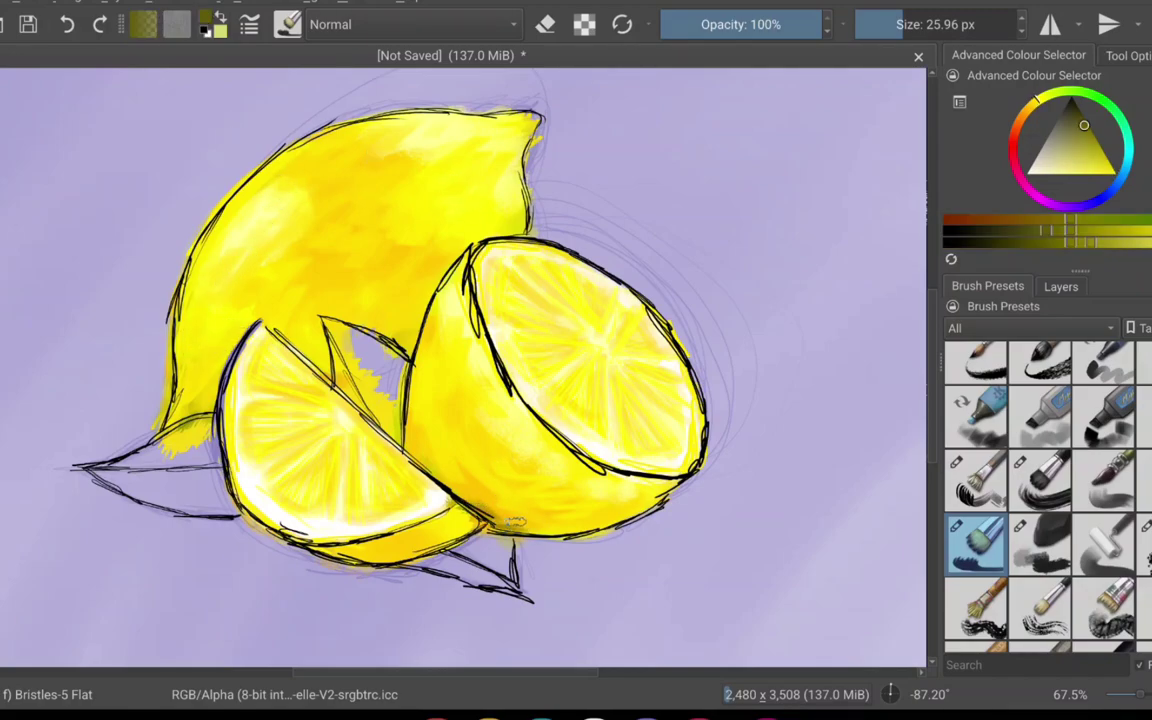
mouse_move(590, 522)
left_mouse_down()
mouse_move(526, 516)
mouse_move(420, 455)
left_mouse_up()
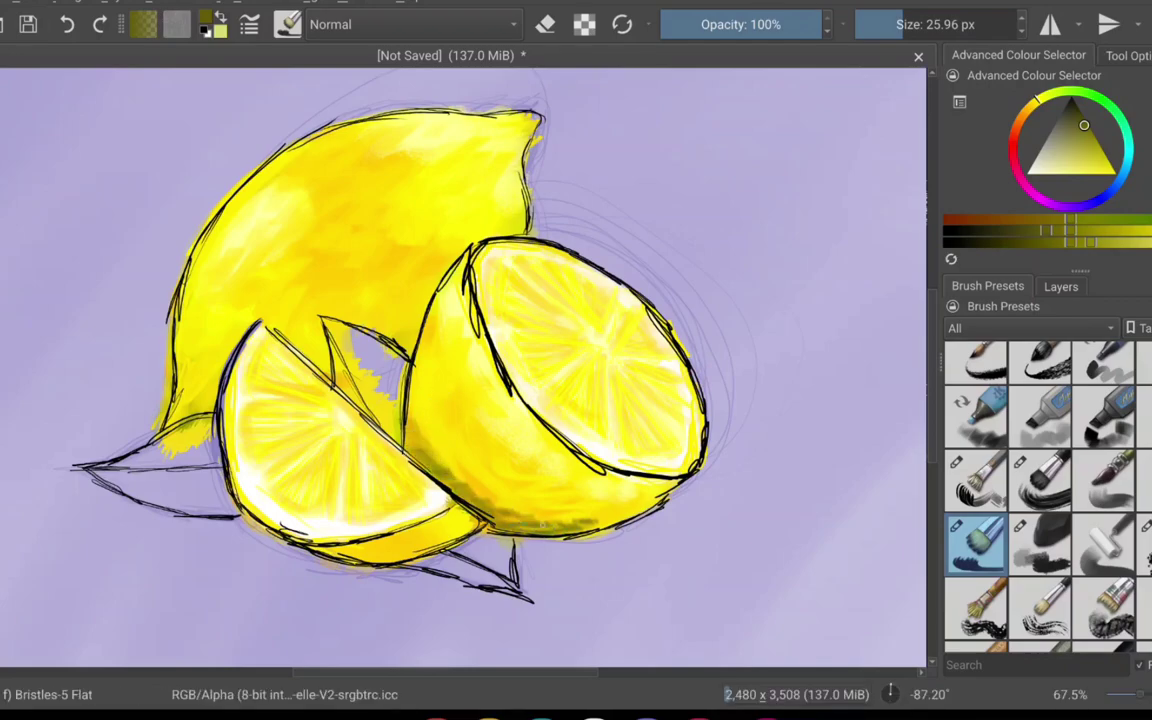
mouse_move(190, 413)
left_mouse_down()
mouse_move(206, 402)
mouse_move(192, 407)
left_mouse_up()
left_click_drag(346, 369, 322, 370)
left_click_drag(408, 346, 398, 341)
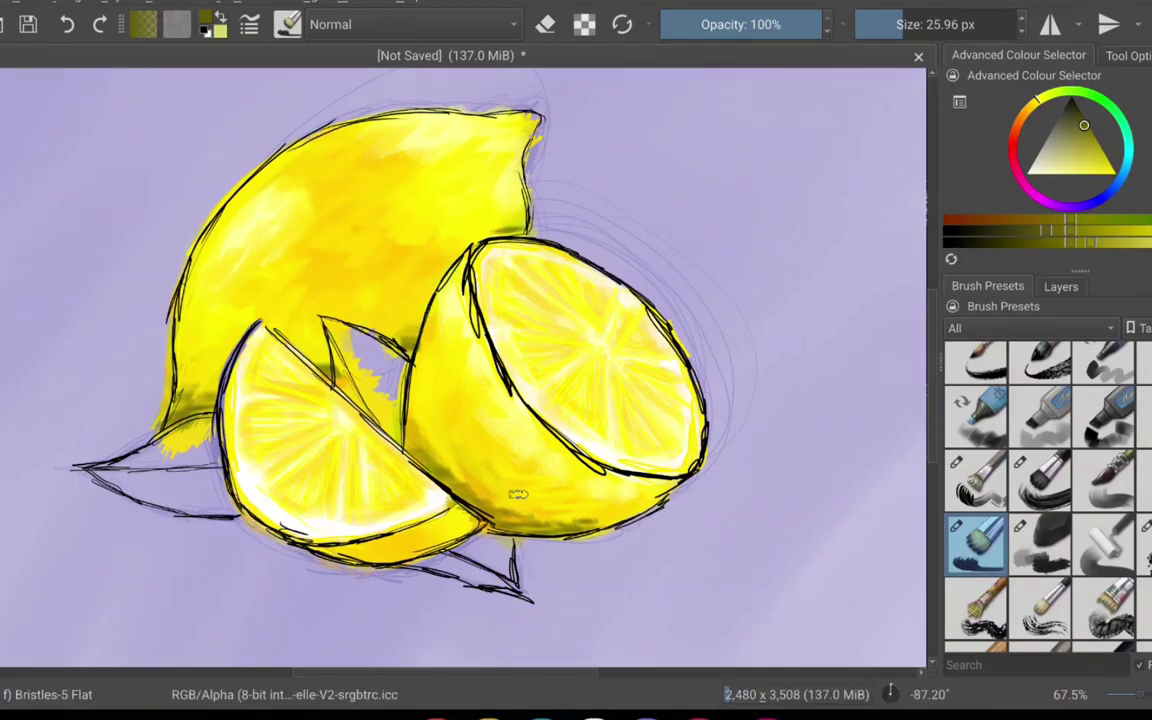
Step: Blend the dark shading on the halved lemon's lower rind into the yellow with lighter olive-yellow strokes
mouse_move(424, 434)
left_mouse_down()
mouse_move(464, 480)
mouse_move(562, 515)
left_mouse_up()
left_click(1081, 159)
key("l")
key("l")
key("l")
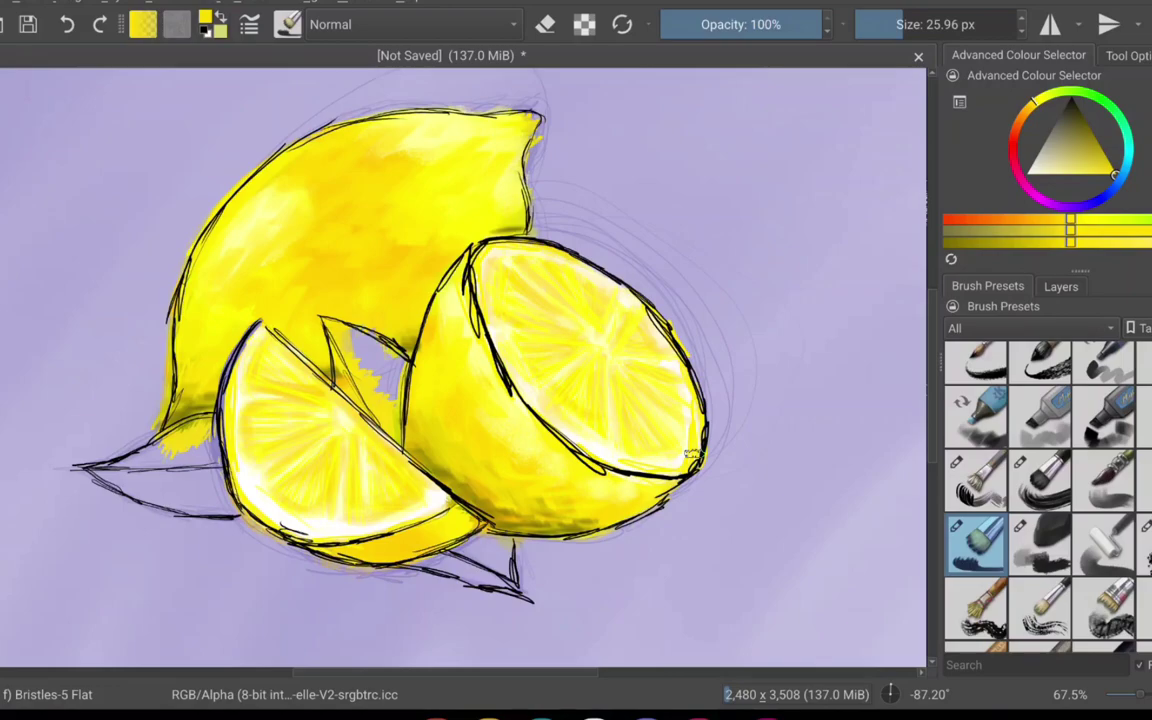
Step: Texture the whole lemon and the halved lemon's rind with muted olive-yellow Dry Bristles strokes at 302.19 px
scroll(1045, 500, "down", 3)
scroll(1045, 500, "up", 1)
left_click(1146, 470)
left_click(928, 24)
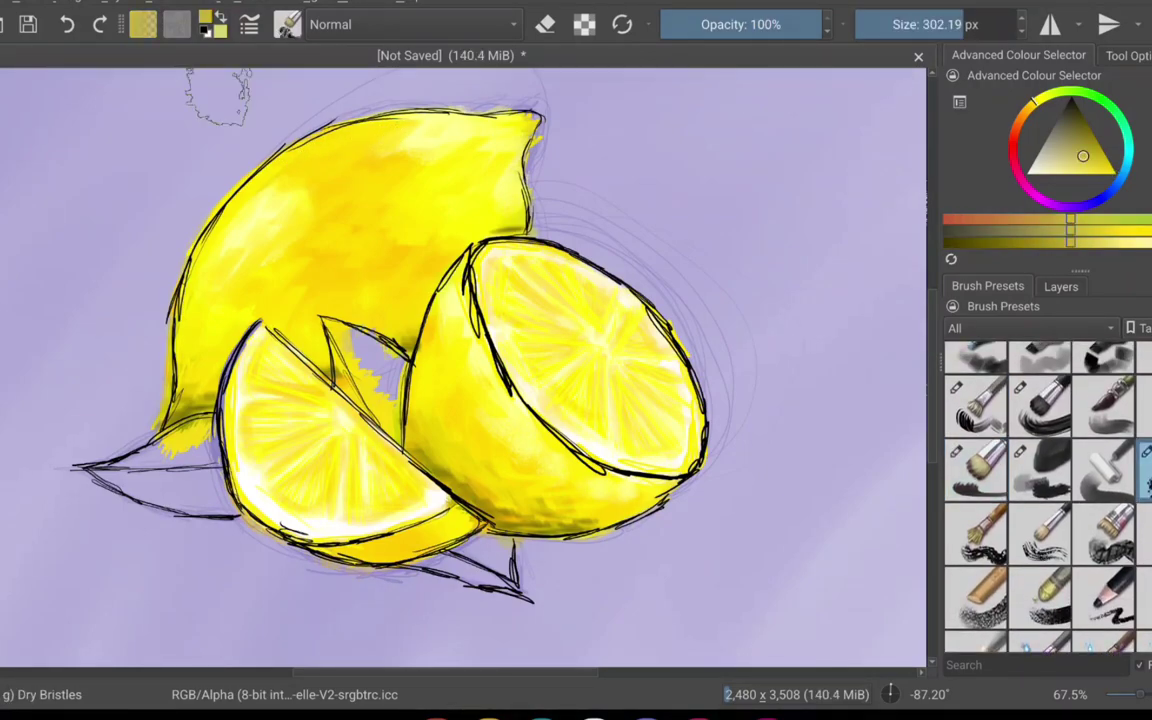
mouse_move(330, 210)
left_mouse_down()
mouse_move(350, 150)
mouse_move(329, 244)
mouse_move(210, 260)
mouse_move(232, 275)
left_mouse_up()
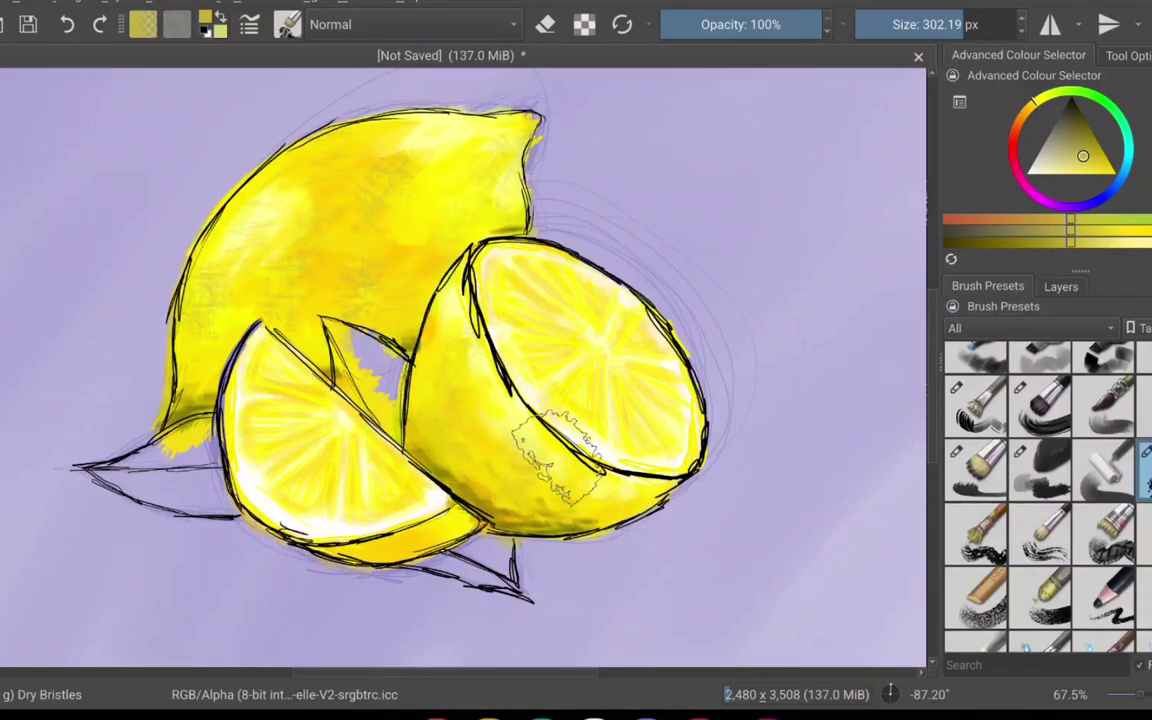
Step: Brighten the halved lemon's cut face with vivid yellow, then repaint the white pith and highlights on it and the wedge at 55.57 px
left_click(1115, 175)
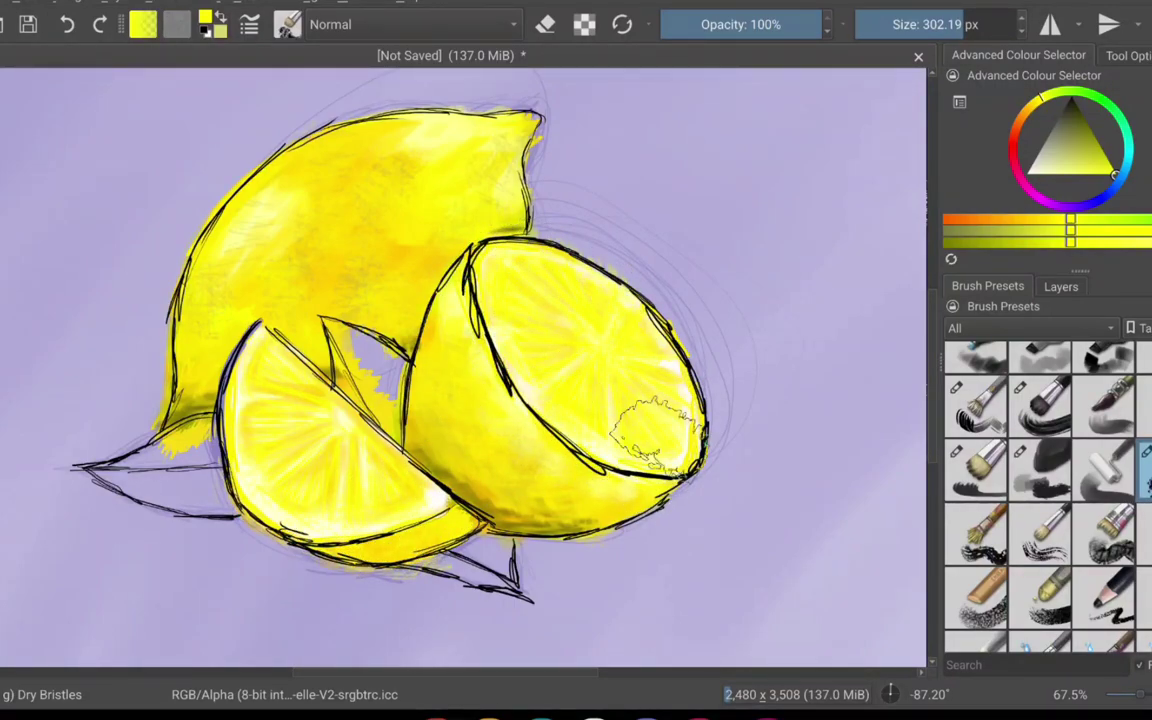
left_click(1026, 174)
mouse_move(910, 25)
left_mouse_down()
mouse_move(881, 25)
mouse_move(917, 35)
left_mouse_up()
mouse_move(508, 347)
left_mouse_down()
mouse_move(582, 428)
mouse_move(683, 420)
mouse_move(686, 463)
left_mouse_up()
mouse_move(239, 413)
left_mouse_down()
mouse_move(238, 465)
mouse_move(322, 532)
mouse_move(346, 403)
mouse_move(258, 405)
left_mouse_up()
Step: Fill the three leaves around the lemon wedge with solid mid-green Dry Bristles strokes at 55.57 px
left_click(1094, 96)
left_click(1072, 164)
left_click(1088, 137)
left_click(1078, 134)
mouse_move(182, 388)
left_mouse_down()
mouse_move(205, 490)
mouse_move(168, 445)
mouse_move(118, 464)
mouse_move(140, 488)
mouse_move(165, 486)
mouse_move(204, 424)
mouse_move(150, 465)
mouse_move(190, 405)
left_mouse_up()
mouse_move(330, 335)
left_mouse_down()
mouse_move(300, 300)
mouse_move(305, 340)
mouse_move(345, 375)
mouse_move(360, 335)
left_mouse_up()
left_click_drag(395, 395, 345, 320)
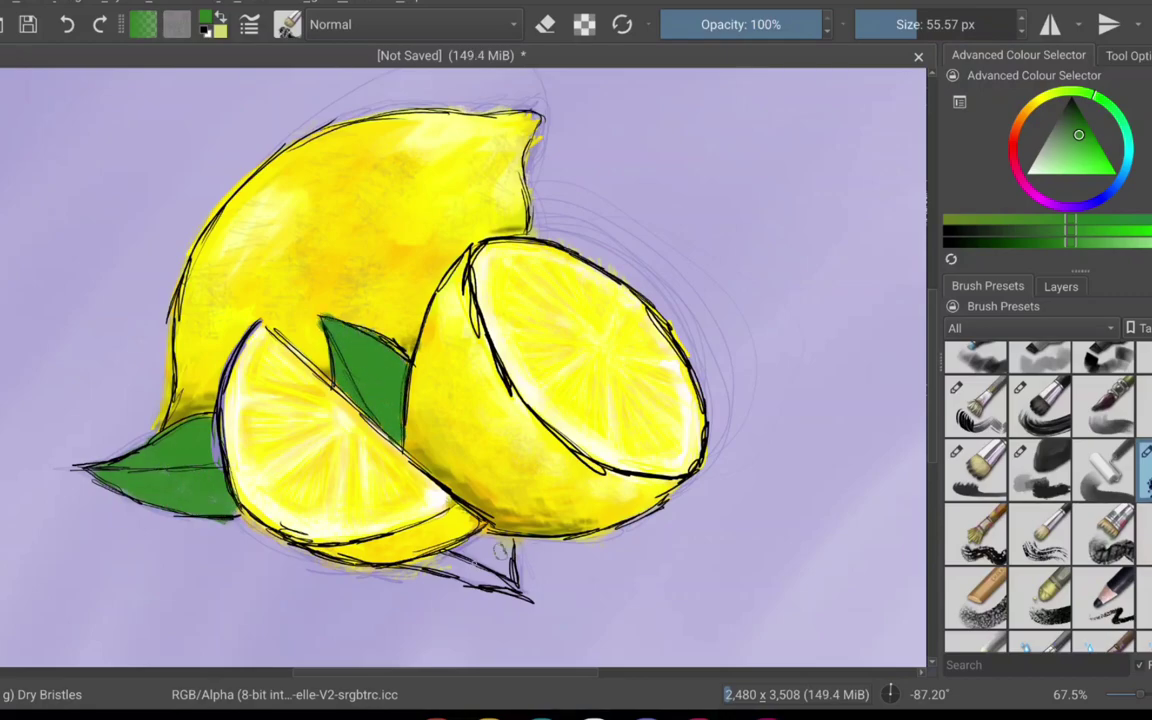
mouse_move(485, 551)
left_mouse_down()
mouse_move(465, 565)
mouse_move(500, 572)
mouse_move(450, 560)
mouse_move(515, 585)
left_mouse_up()
Step: Blend soft lighter green and yellowish-green strokes over the three leaves at 55.57 px
left_click(1076, 147)
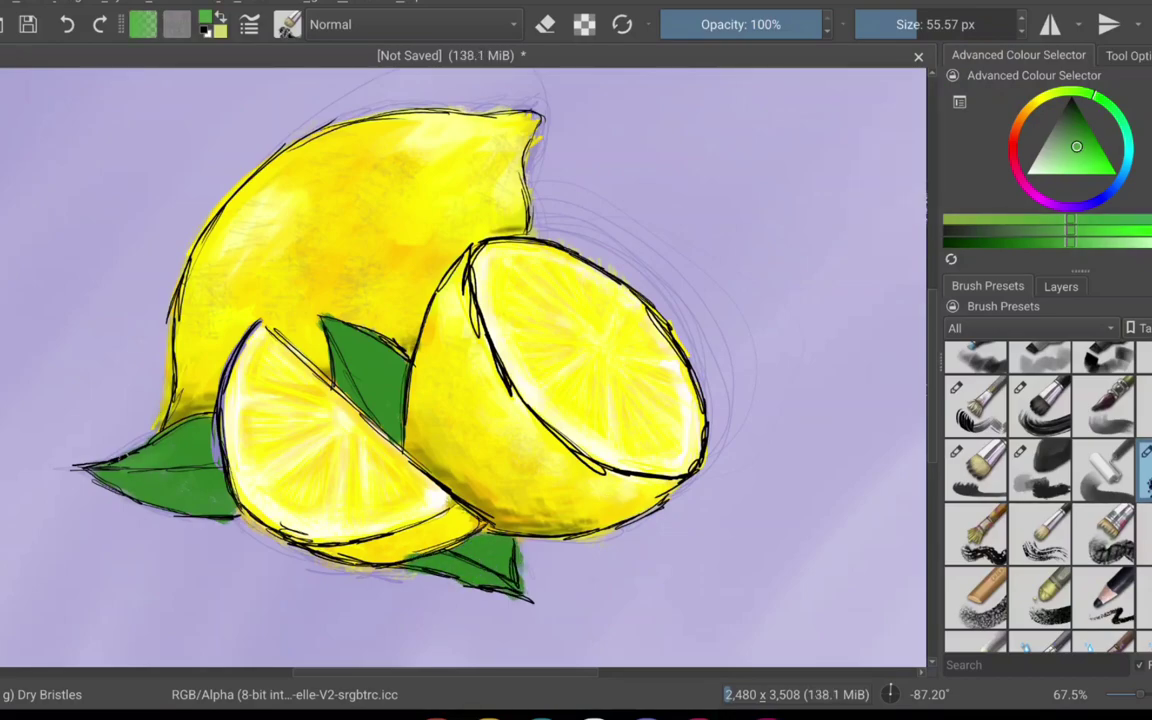
mouse_move(125, 474)
left_mouse_down()
mouse_move(150, 492)
mouse_move(214, 467)
left_mouse_up()
mouse_move(339, 334)
left_mouse_down()
mouse_move(355, 382)
mouse_move(398, 370)
left_mouse_up()
key("ctrl+z")
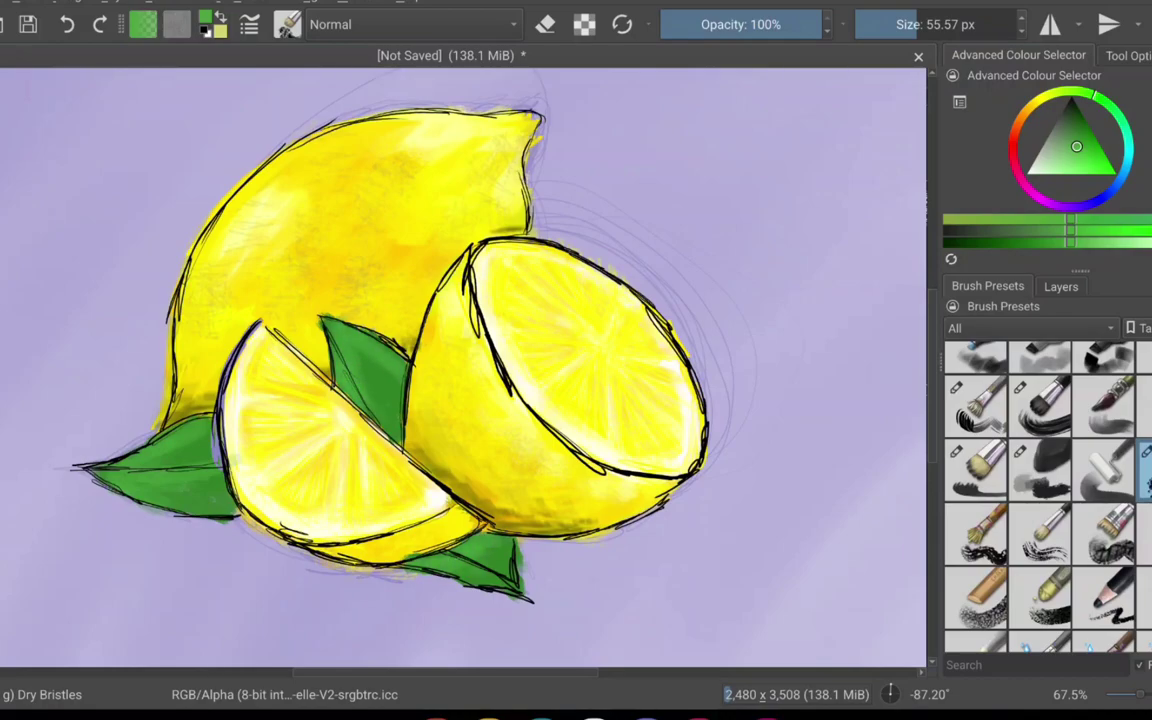
left_click(197, 455, "ctrl")
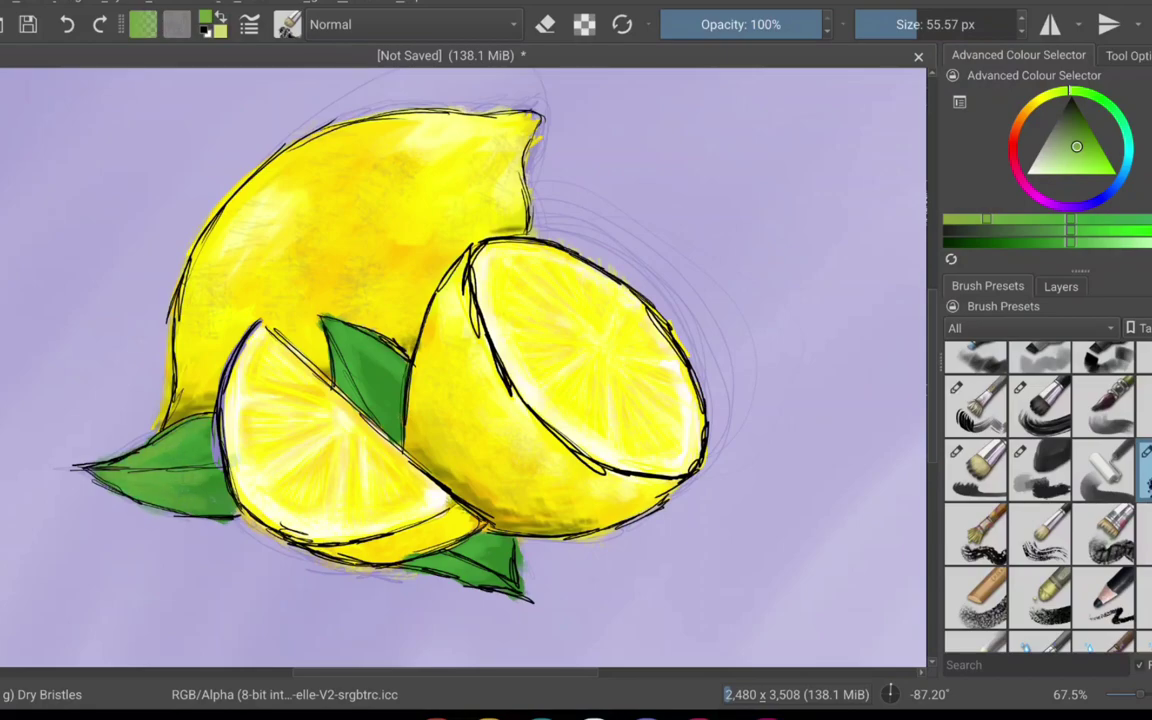
left_click_drag(365, 345, 366, 380)
left_click_drag(475, 542, 443, 563)
Step: Draw fine light-green veins and dark-green vein shadows on the leaves with a 12.22 px brush
left_click(891, 25)
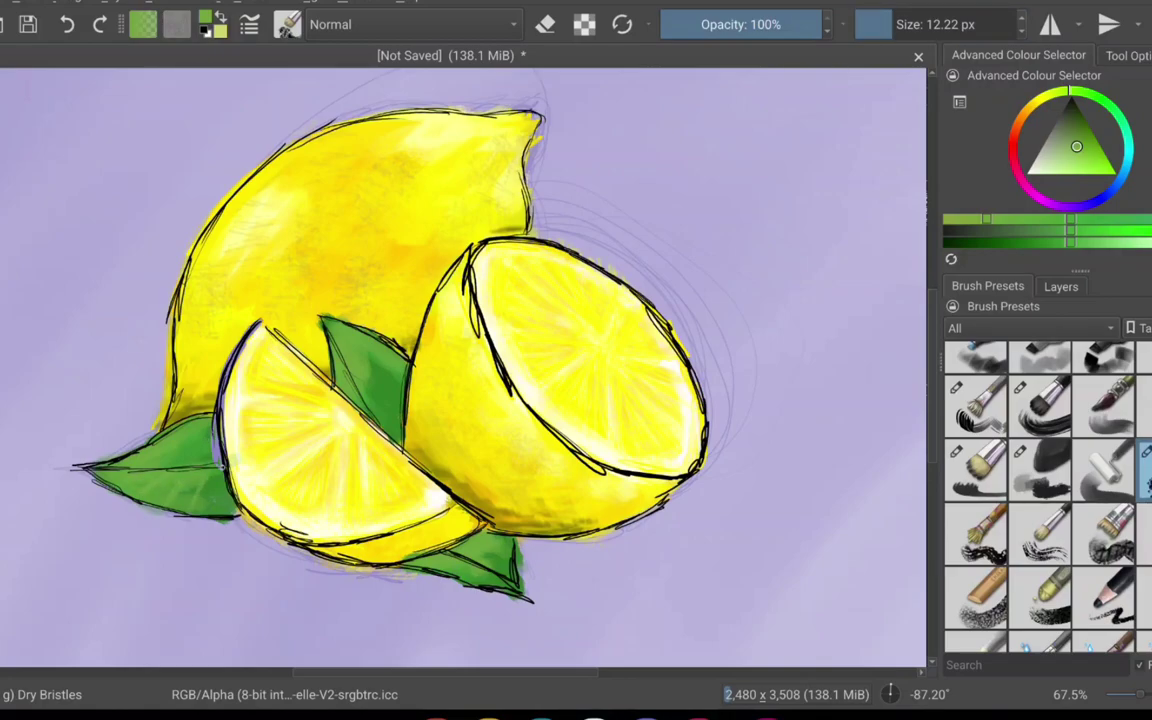
left_click_drag(393, 428, 354, 342)
left_click(1084, 125)
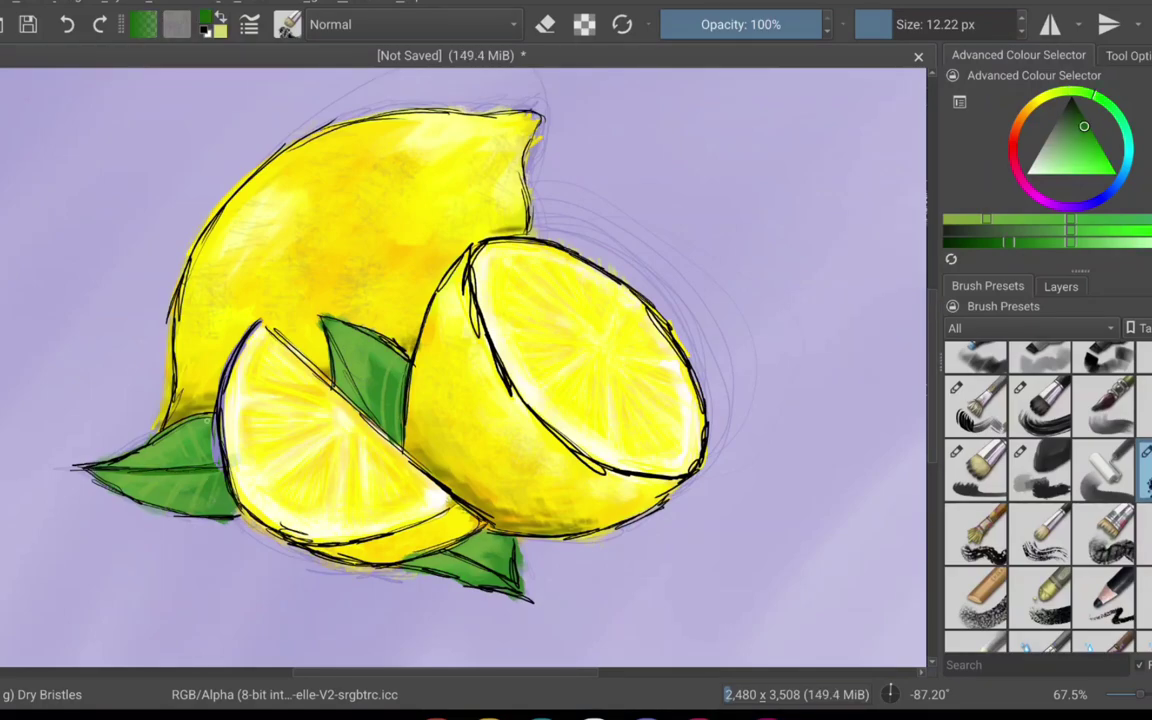
mouse_move(192, 427)
left_mouse_down()
mouse_move(130, 496)
mouse_move(240, 514)
left_mouse_up()
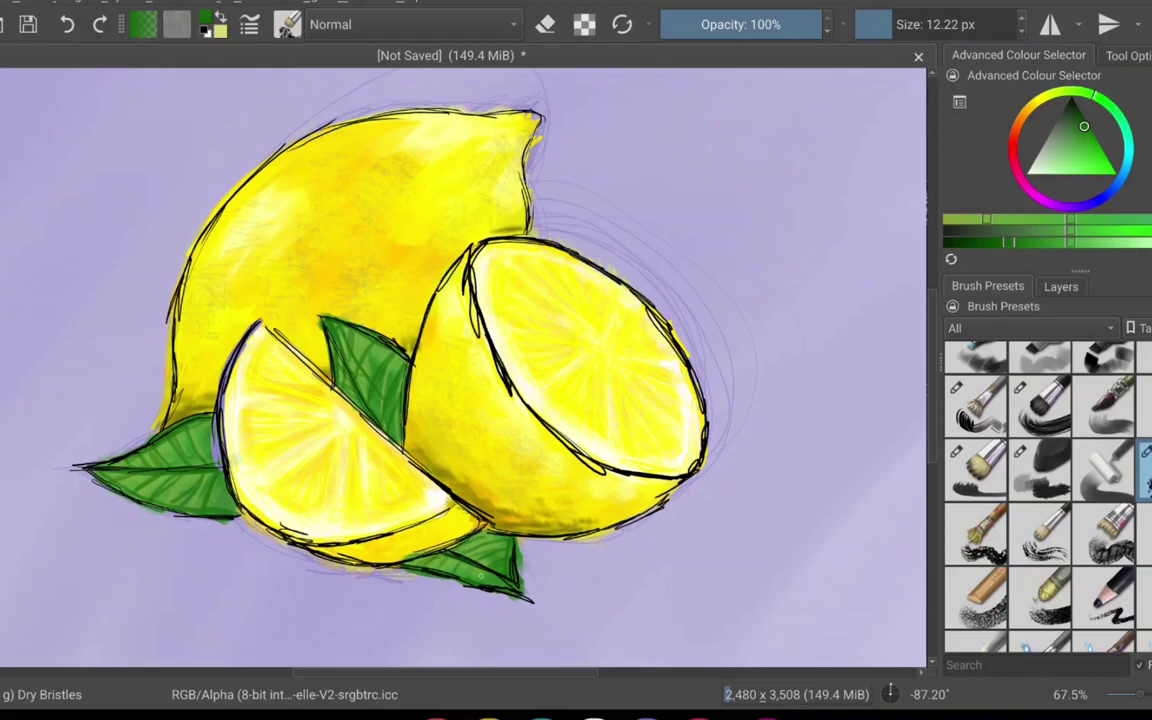
Step: Add lighter green and bright yellow-green highlights between the leaf veins, and extend the lowest leaf's outer edge in dark green
left_click_drag(1066, 218, 1137, 218)
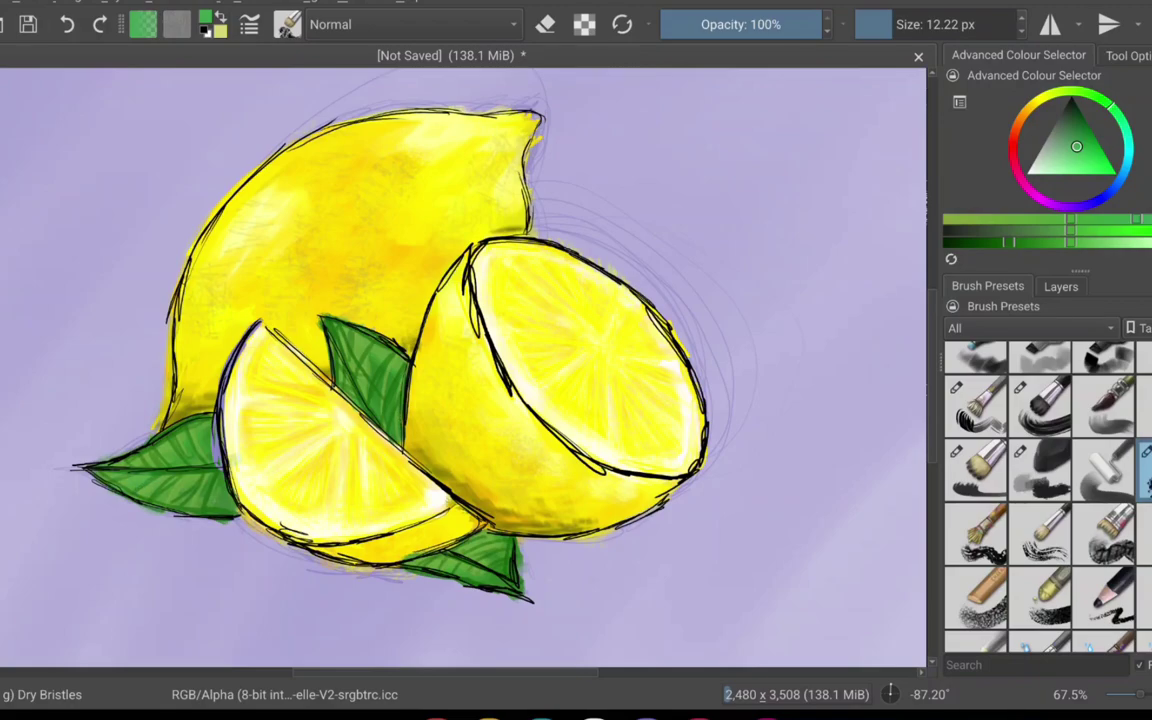
mouse_move(990, 218)
left_mouse_down()
mouse_move(966, 218)
mouse_move(1051, 218)
left_mouse_up()
left_click(1077, 144)
left_click(1122, 230)
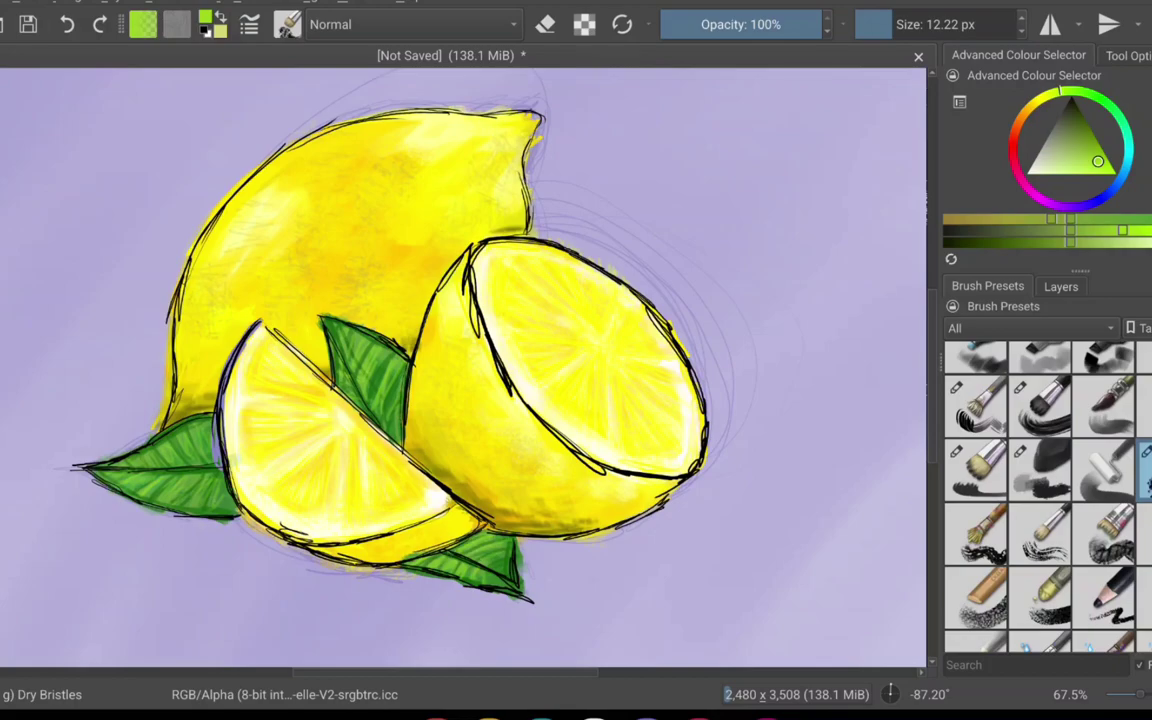
left_click(1148, 142)
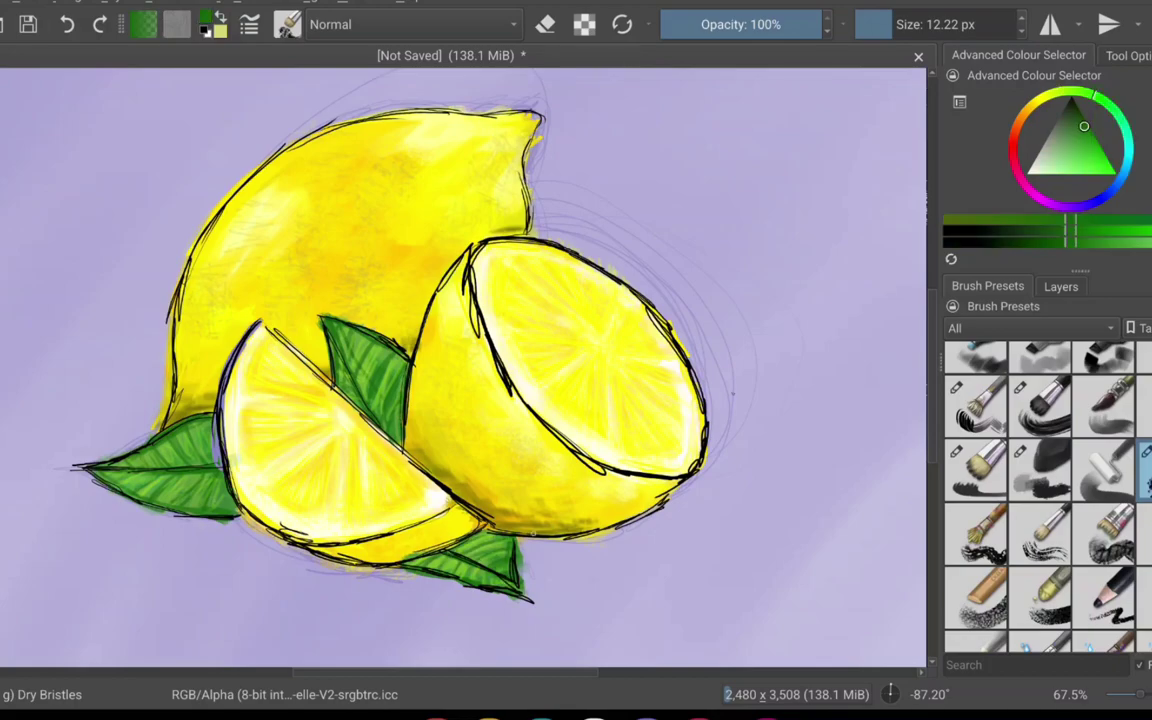
left_click_drag(523, 540, 524, 598)
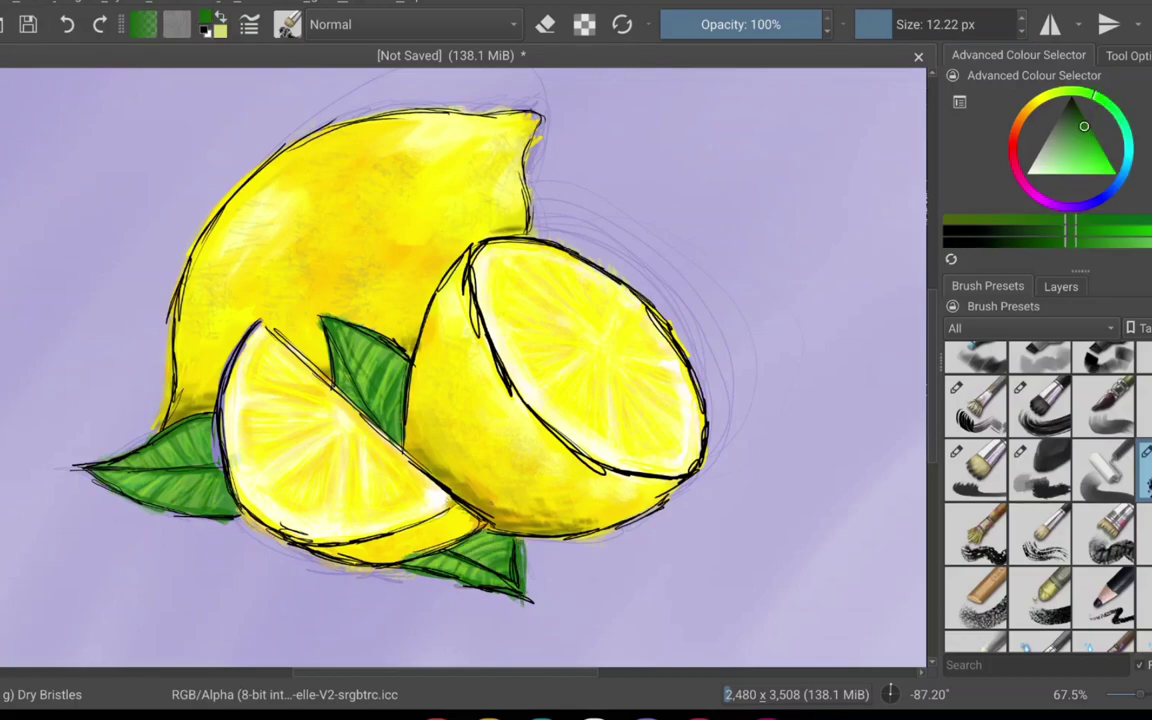
Step: Hide the sketch line layers Paint Layer 3 and Paint Layer 2, leaving the colour layers shown
scroll(548, 362, "down", 4)
left_click(1061, 287)
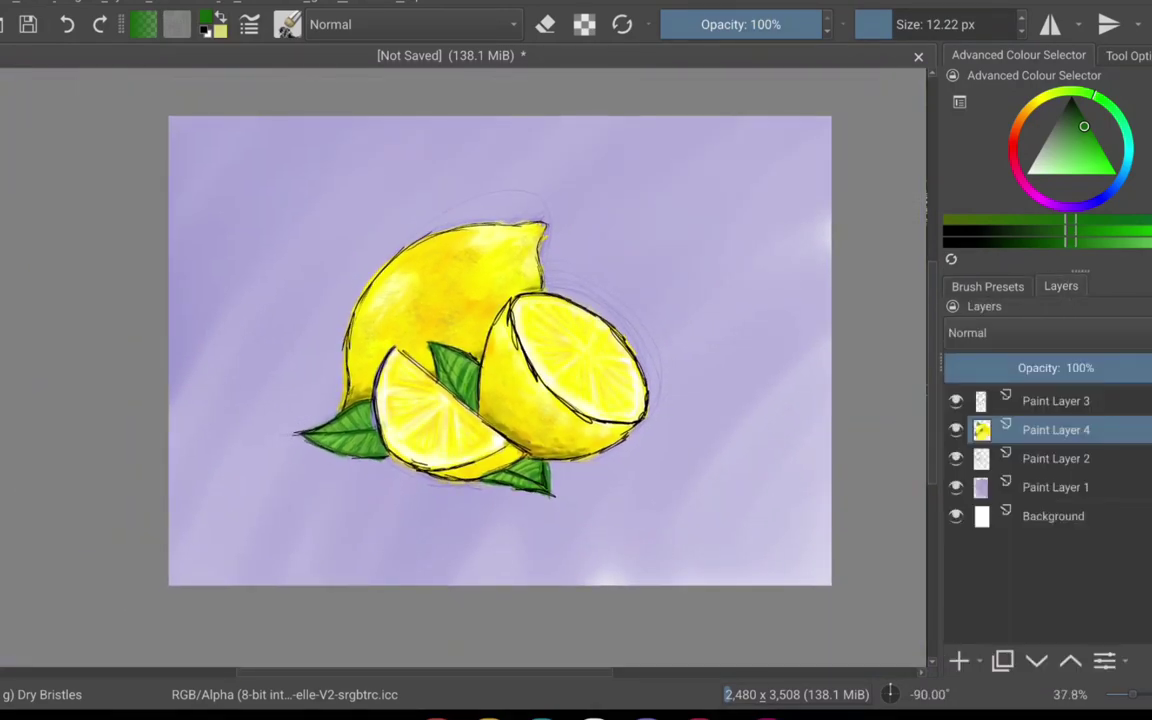
left_click(956, 401)
left_click(956, 459)
scroll(492, 355, "down", 1)
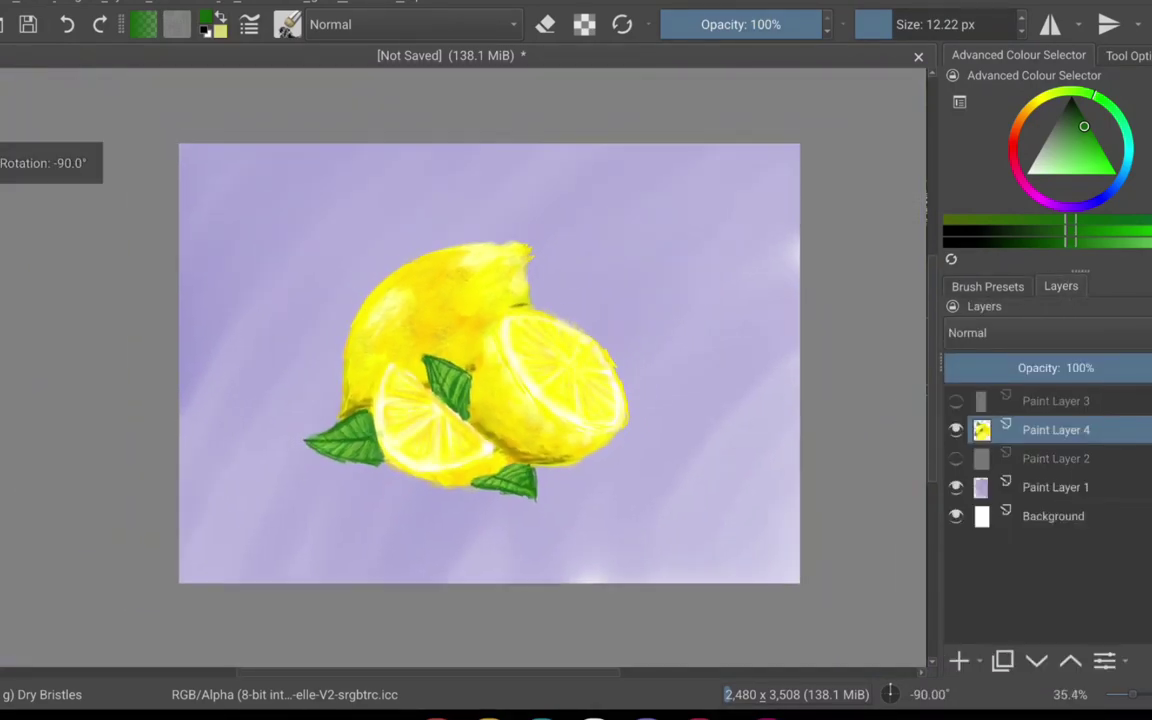